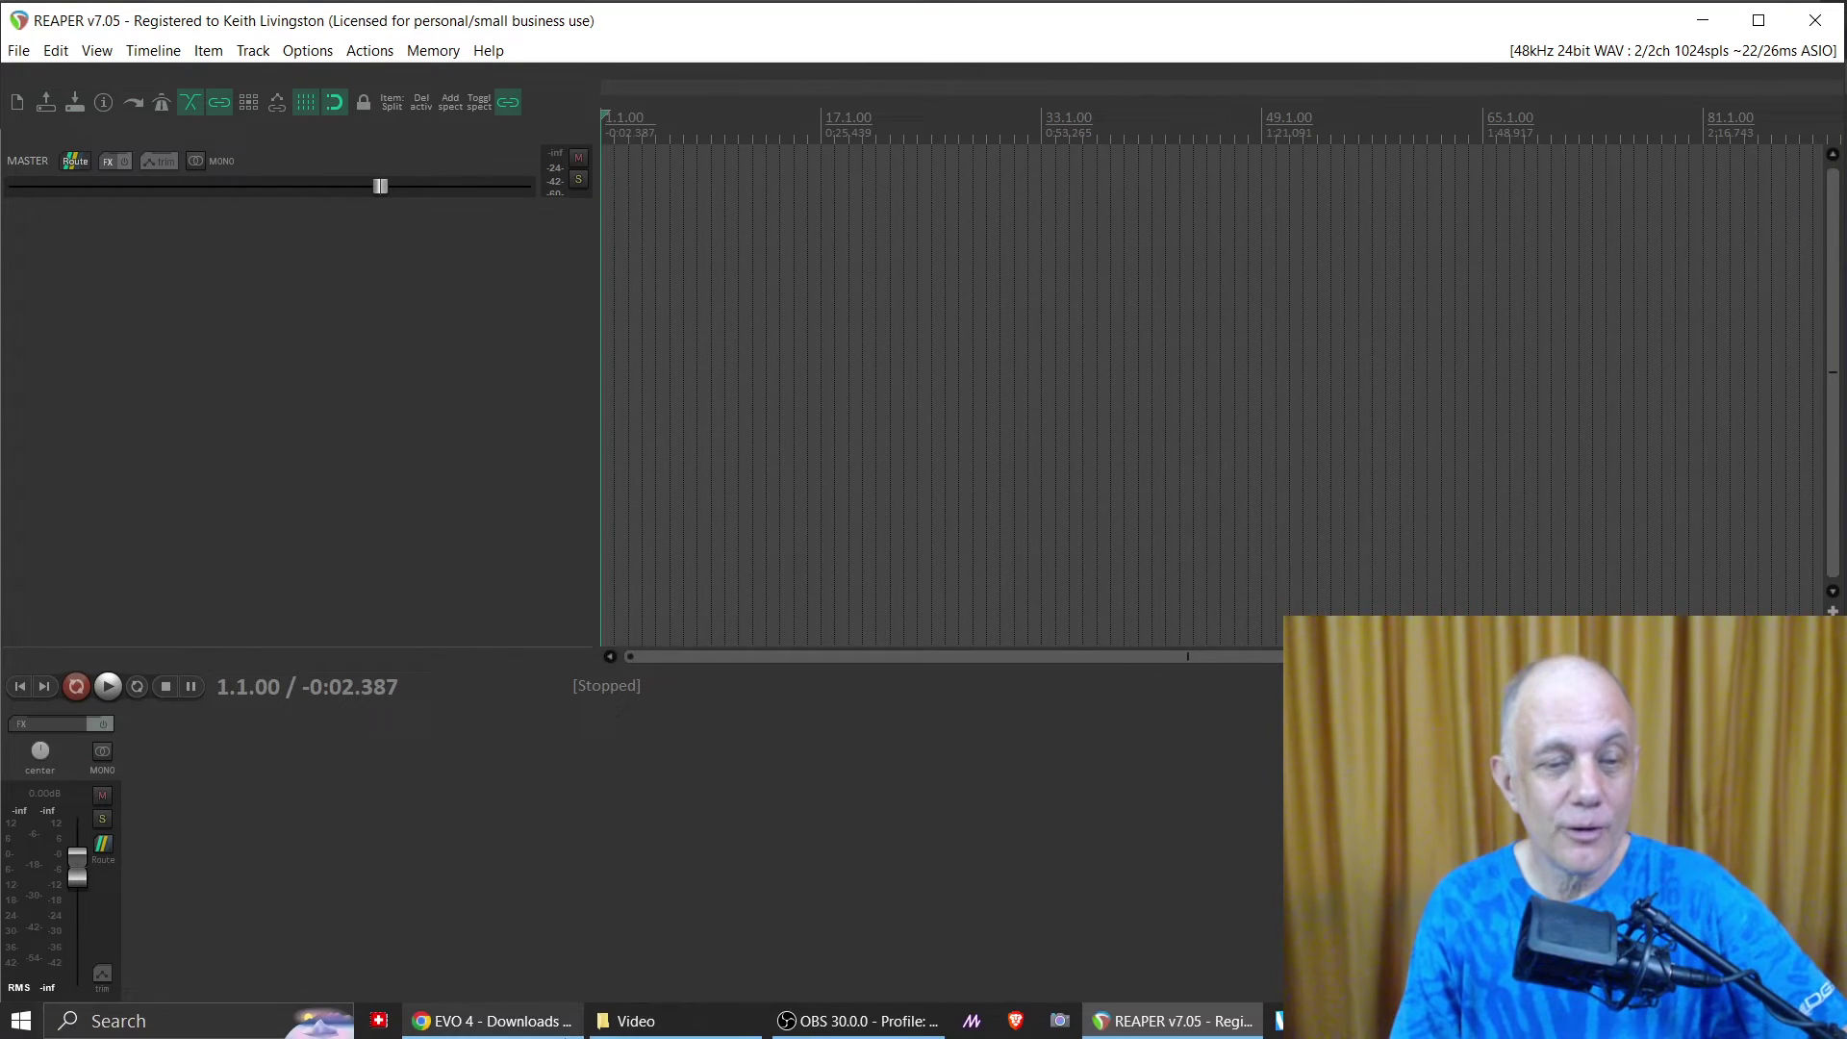
Open REAPER's Audio Device preferences and list the available ASIO drivers
left_click(543, 1021)
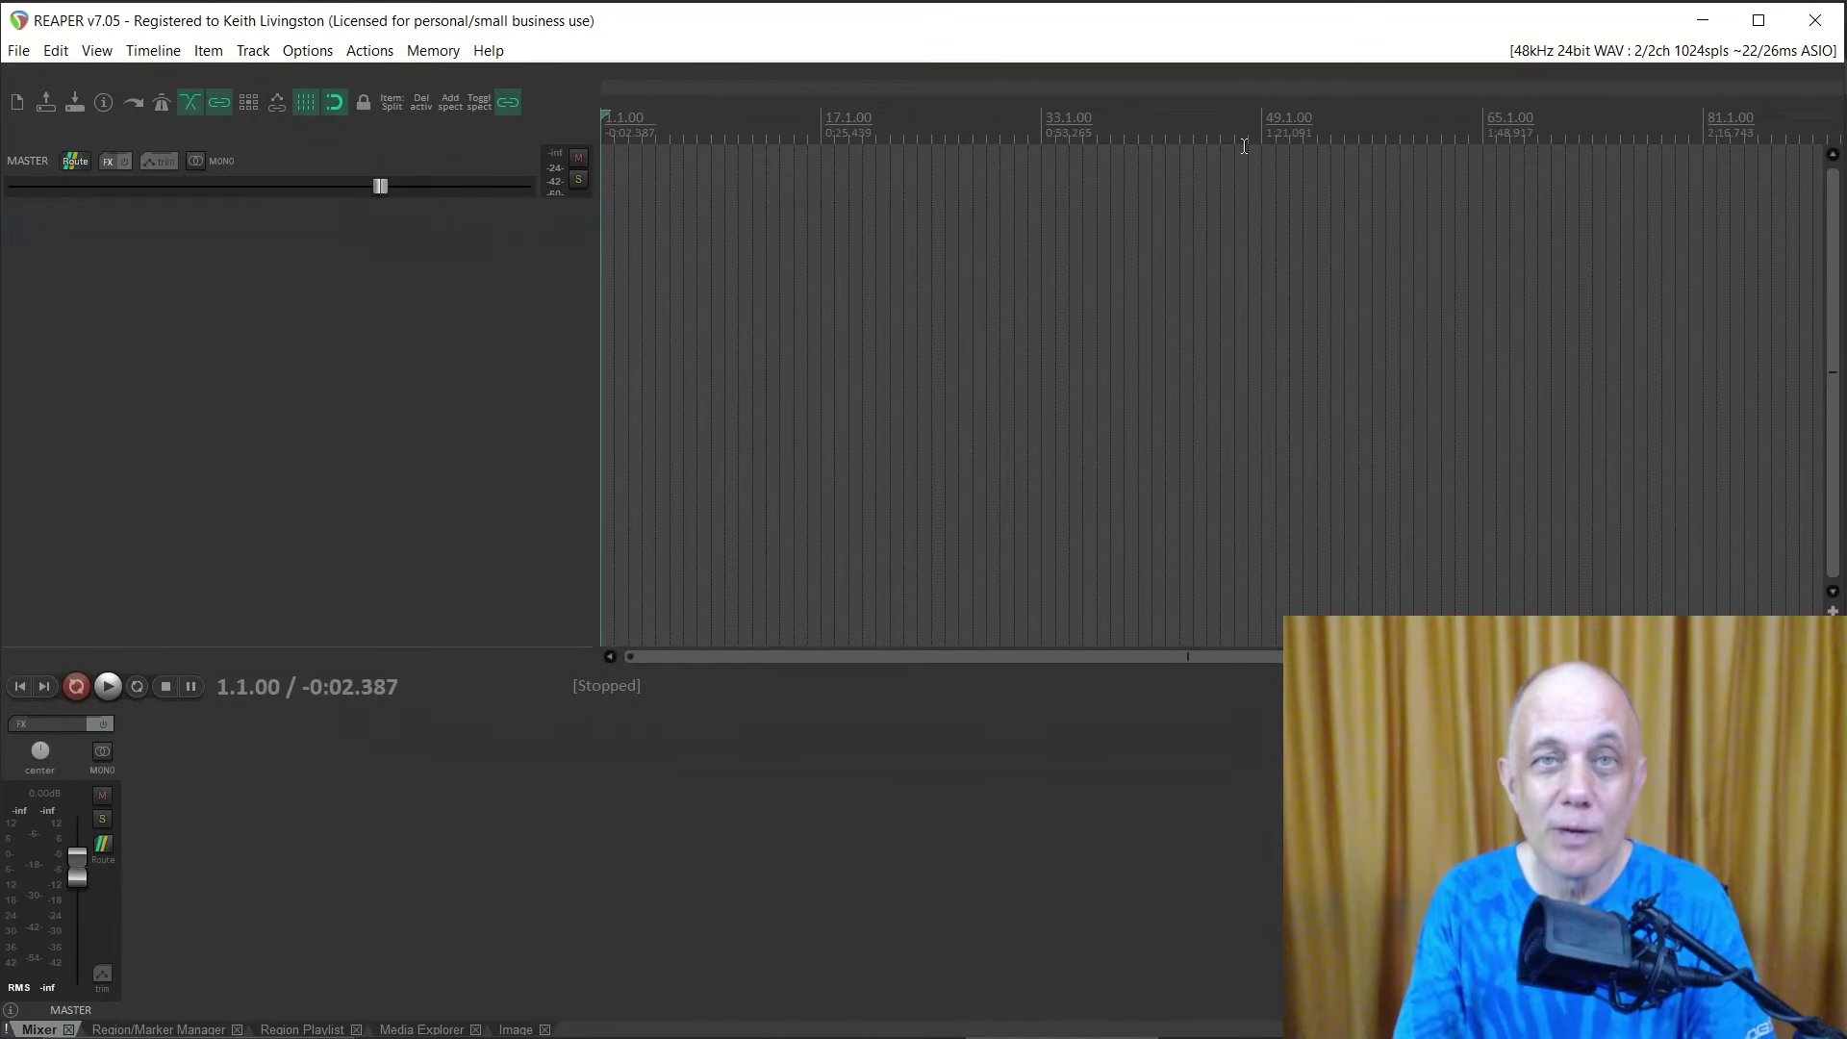
left_click(295, 55)
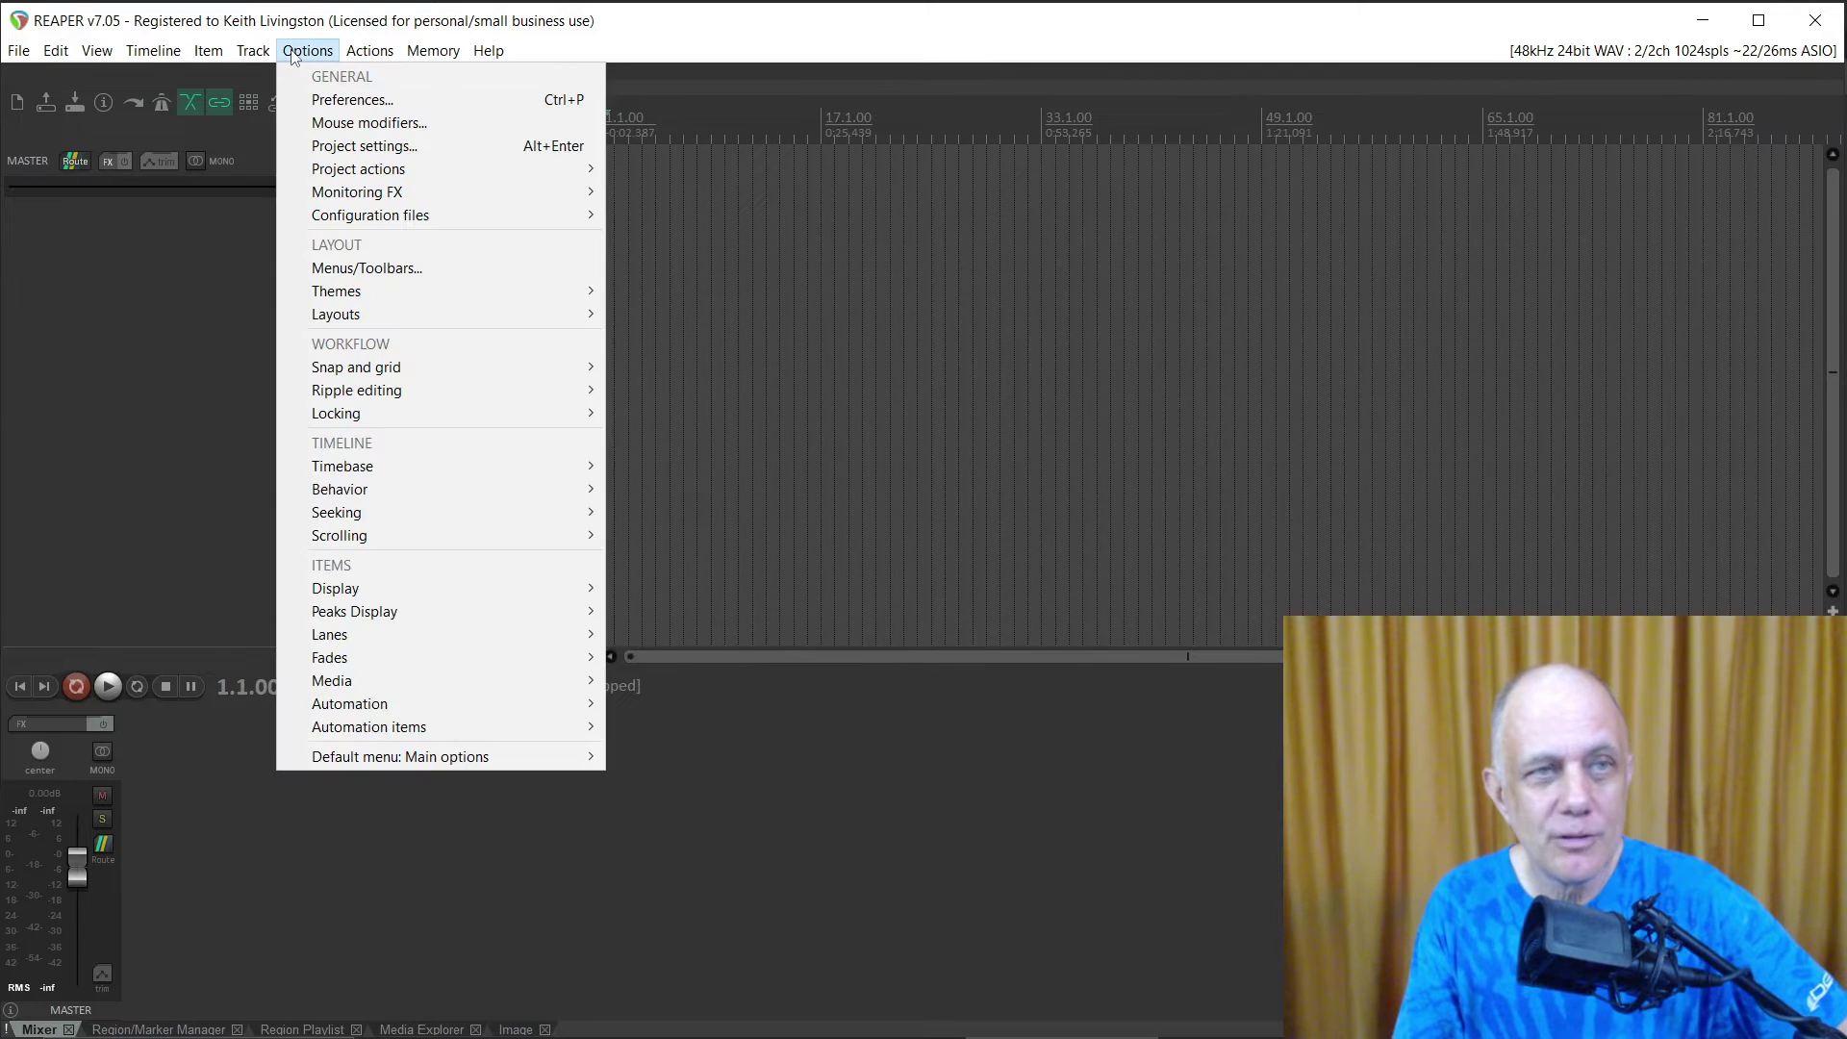
left_click(352, 100)
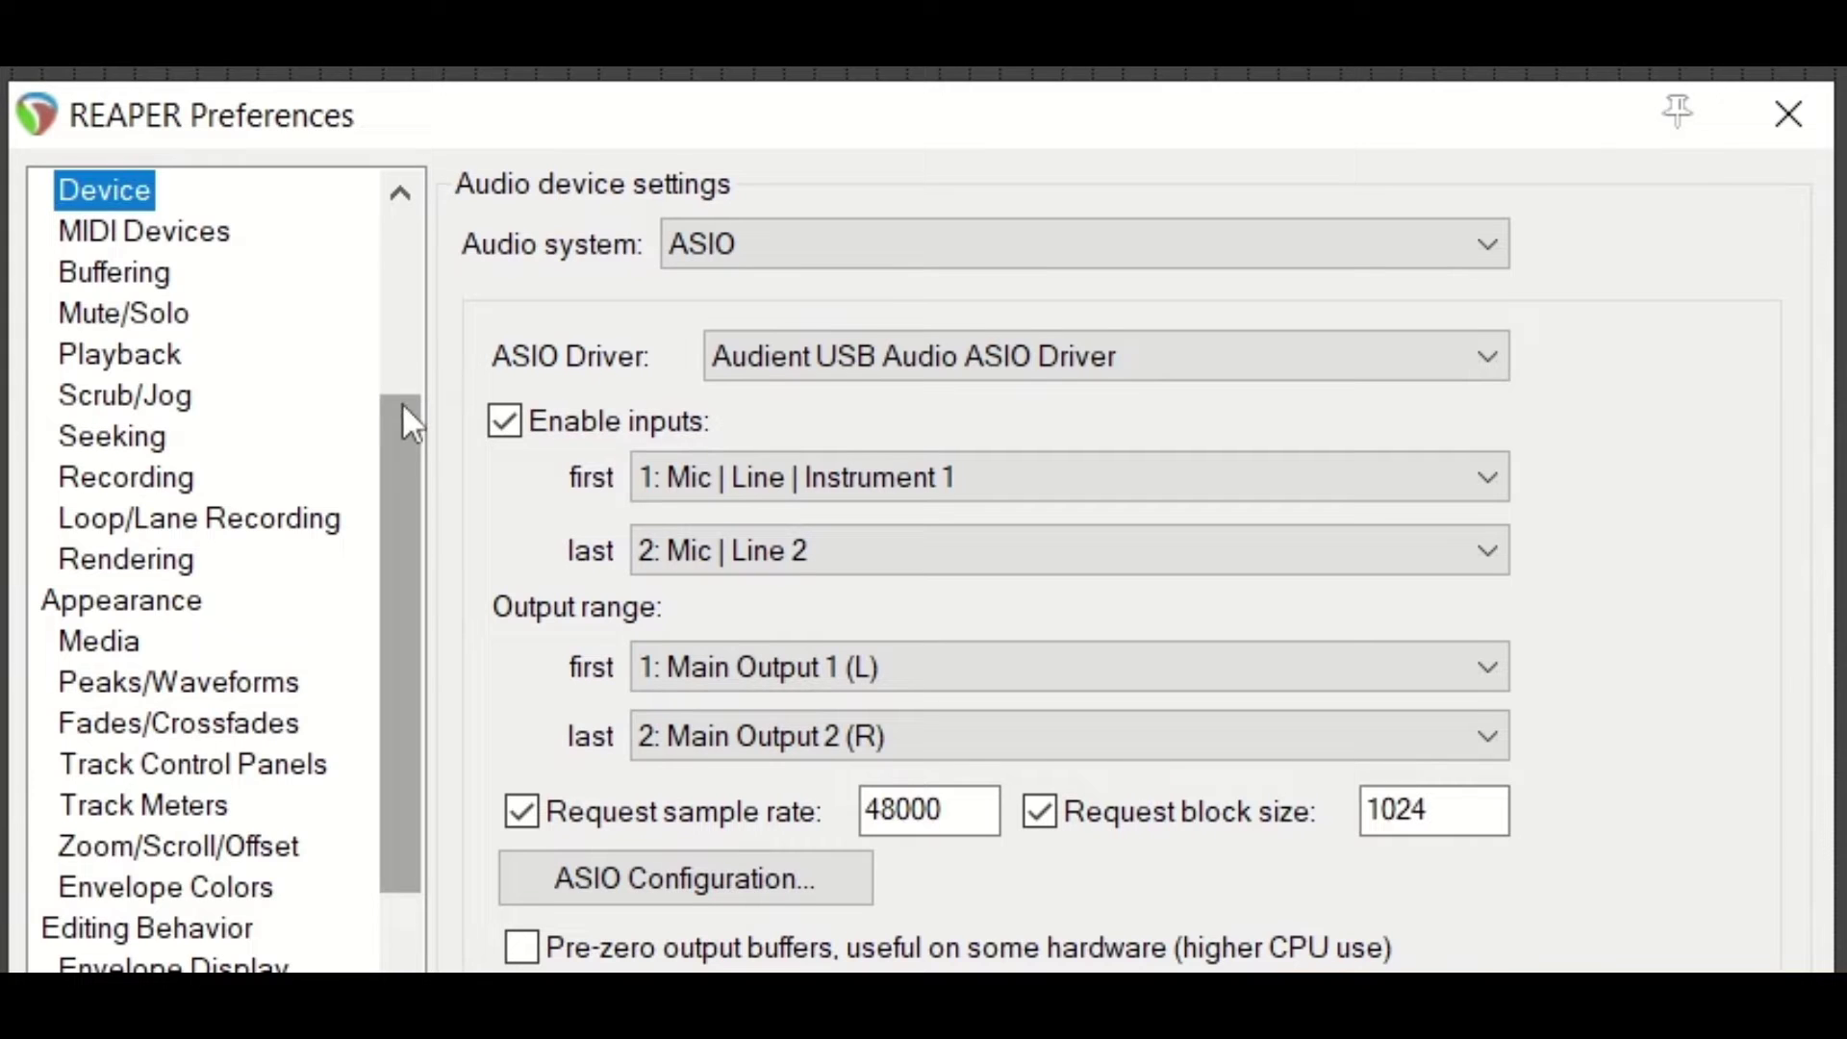
left_click_drag(402, 402, 404, 222)
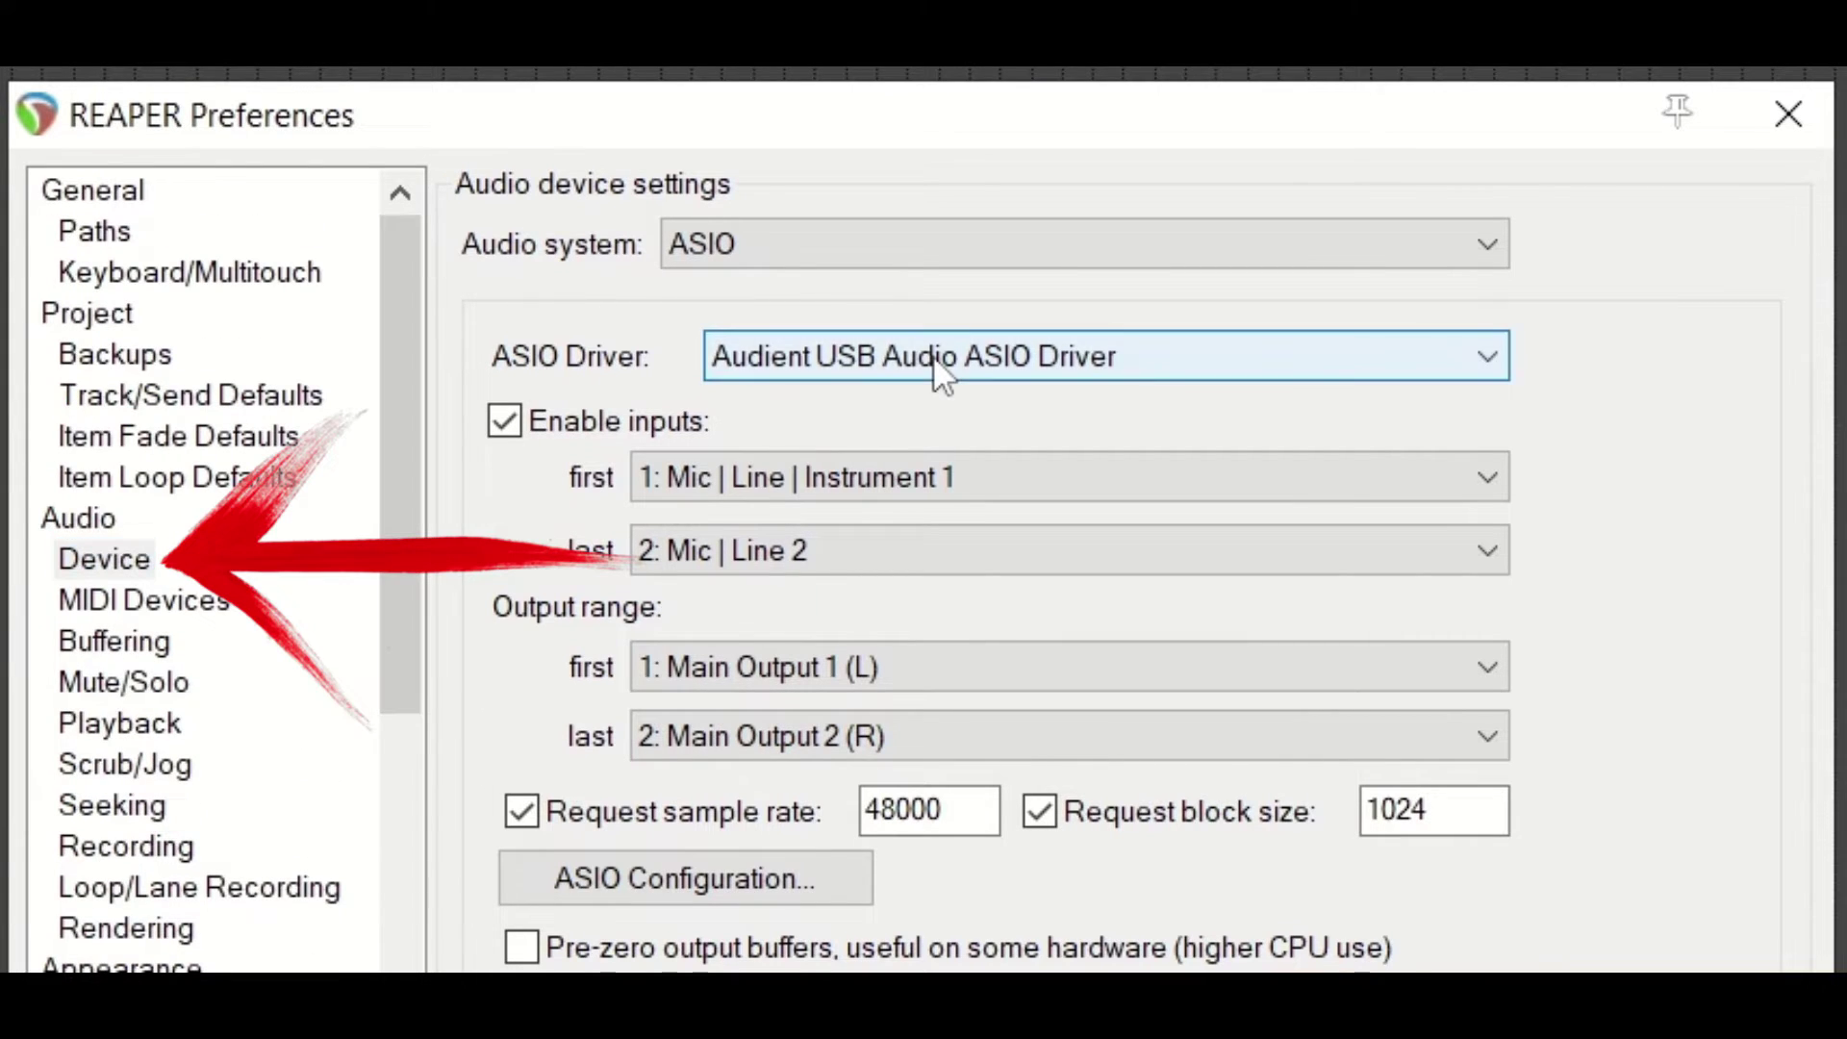
left_click(817, 246)
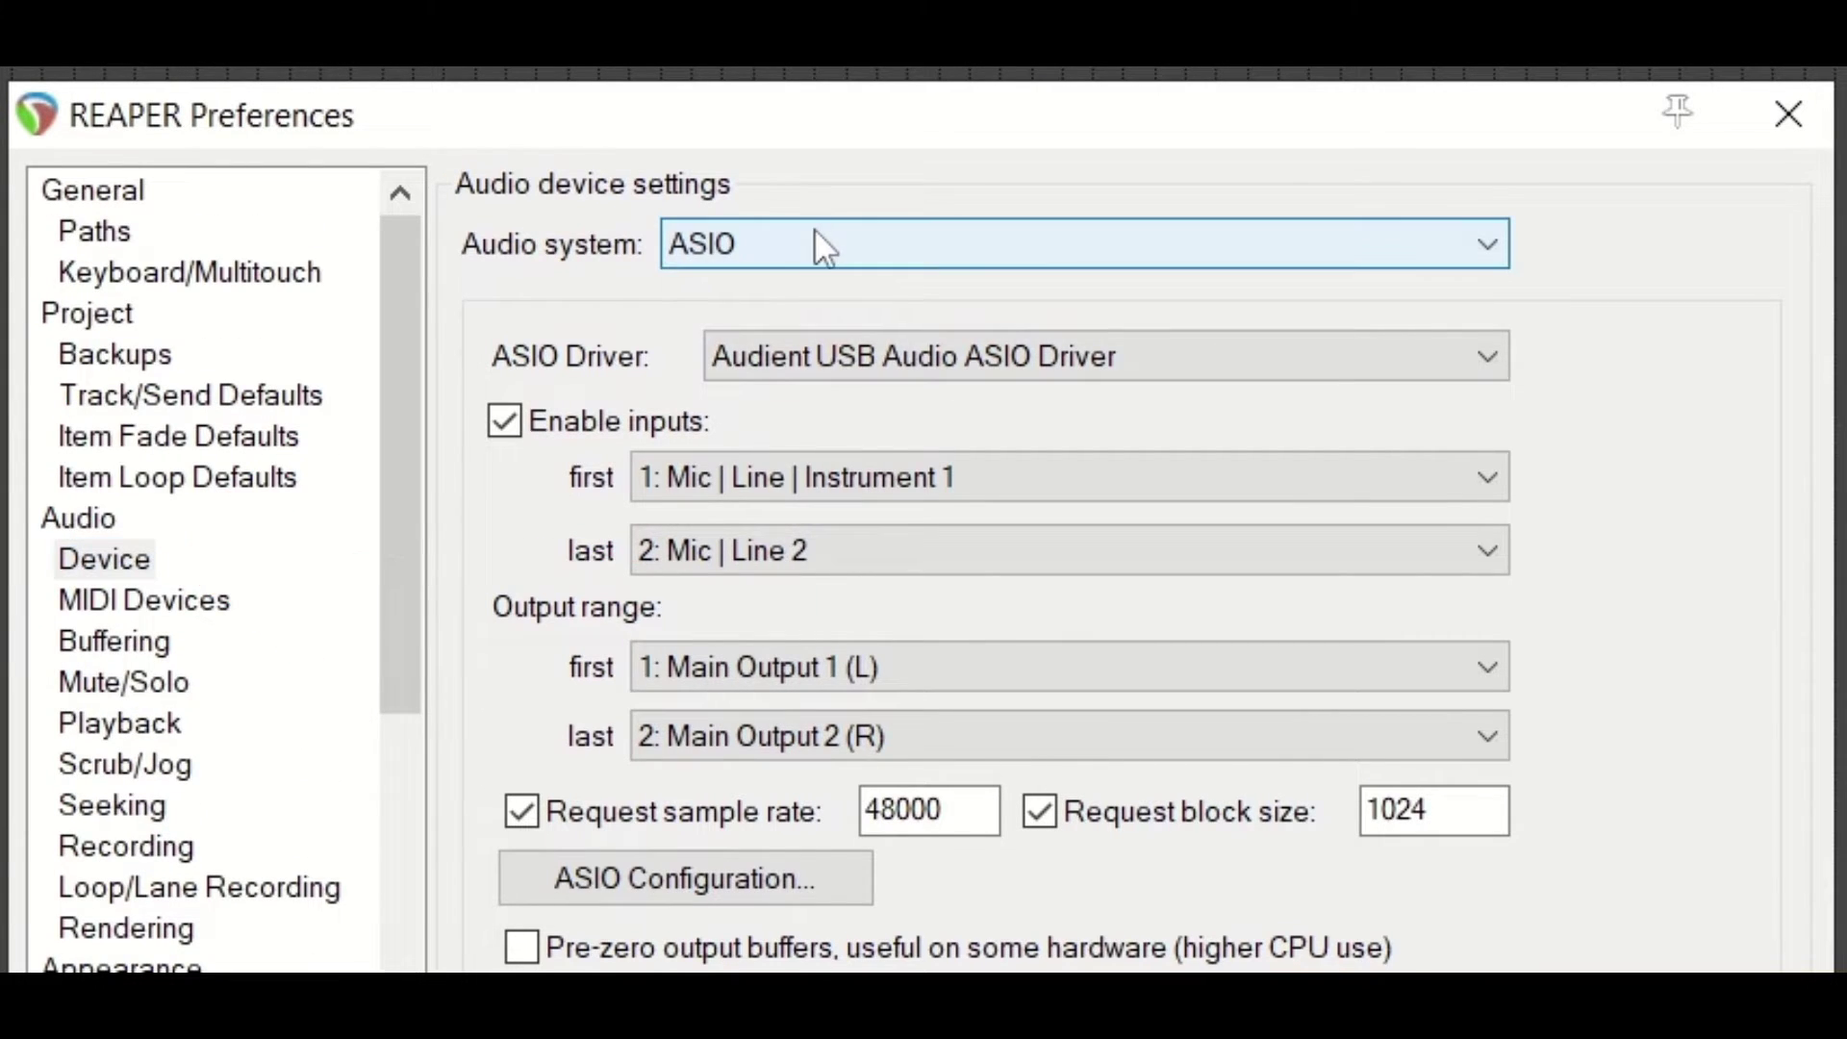
left_click(939, 374)
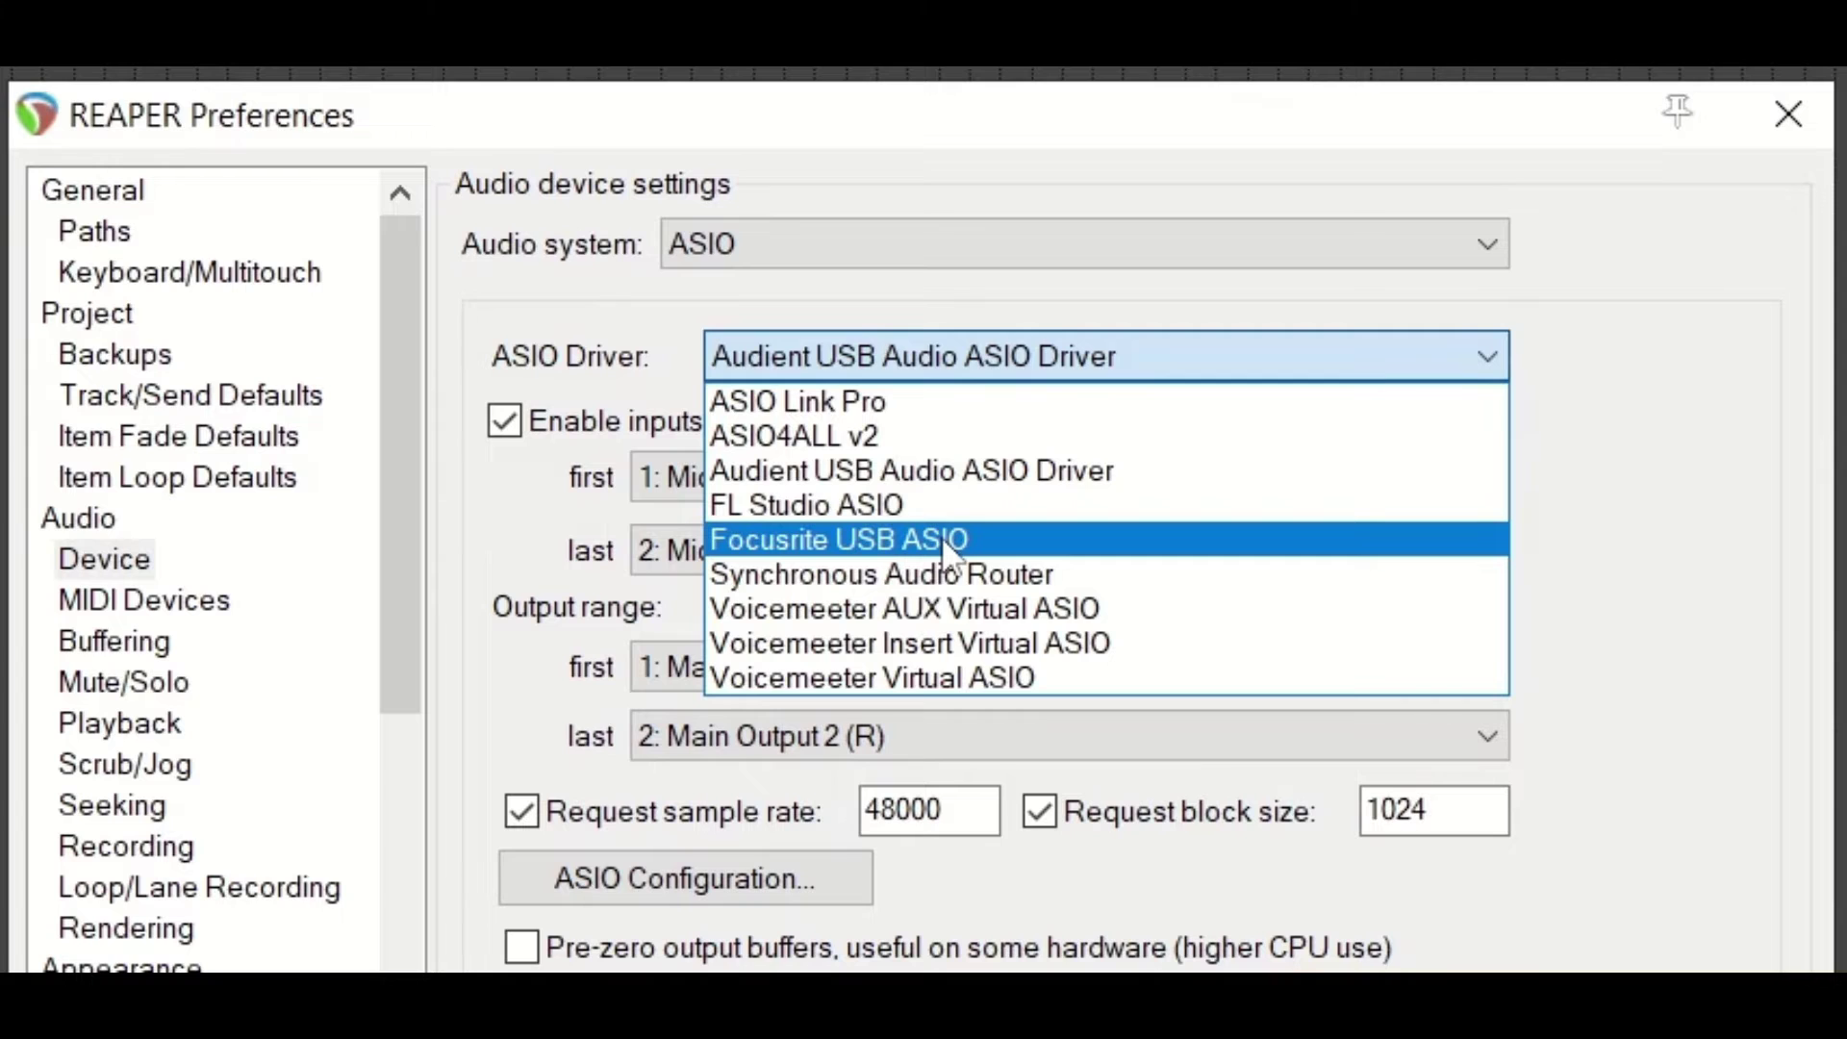
Keep the Audient USB Audio ASIO Driver selected as the ASIO driver
left_click(941, 473)
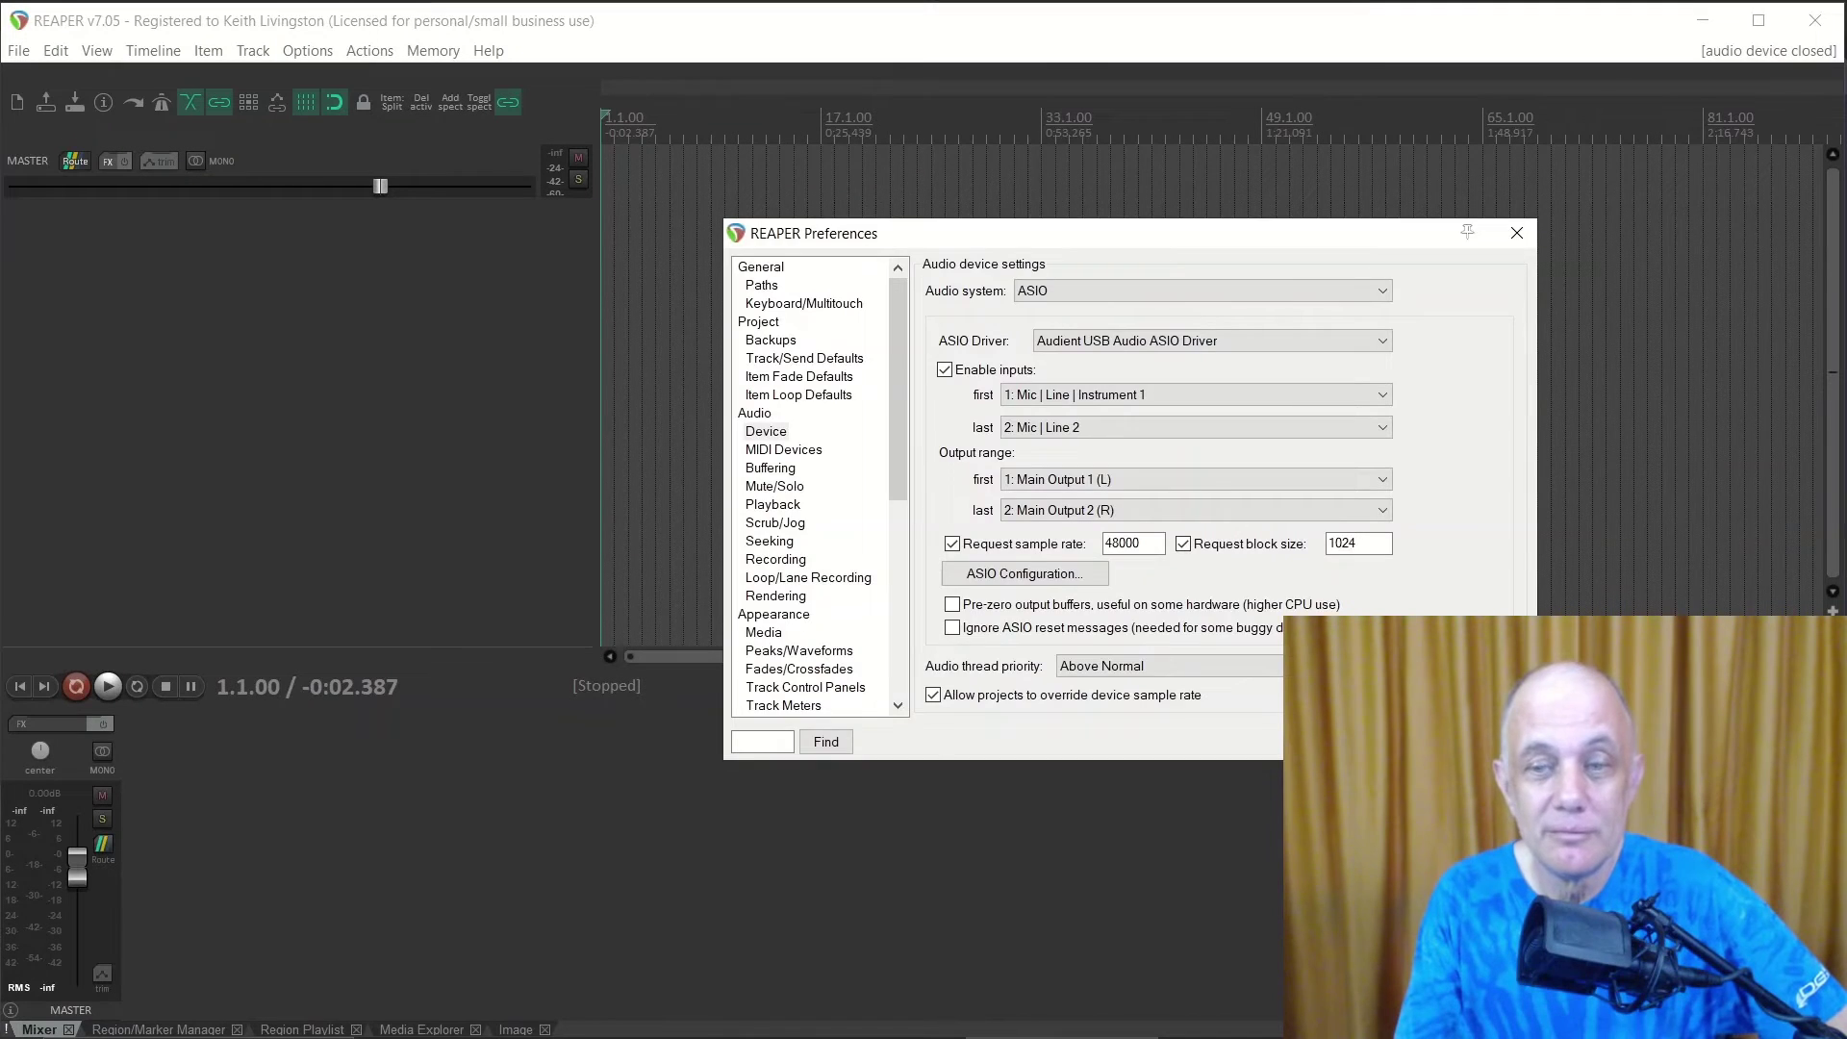
Close Preferences, add Track 1 and make it taller
key("Escape")
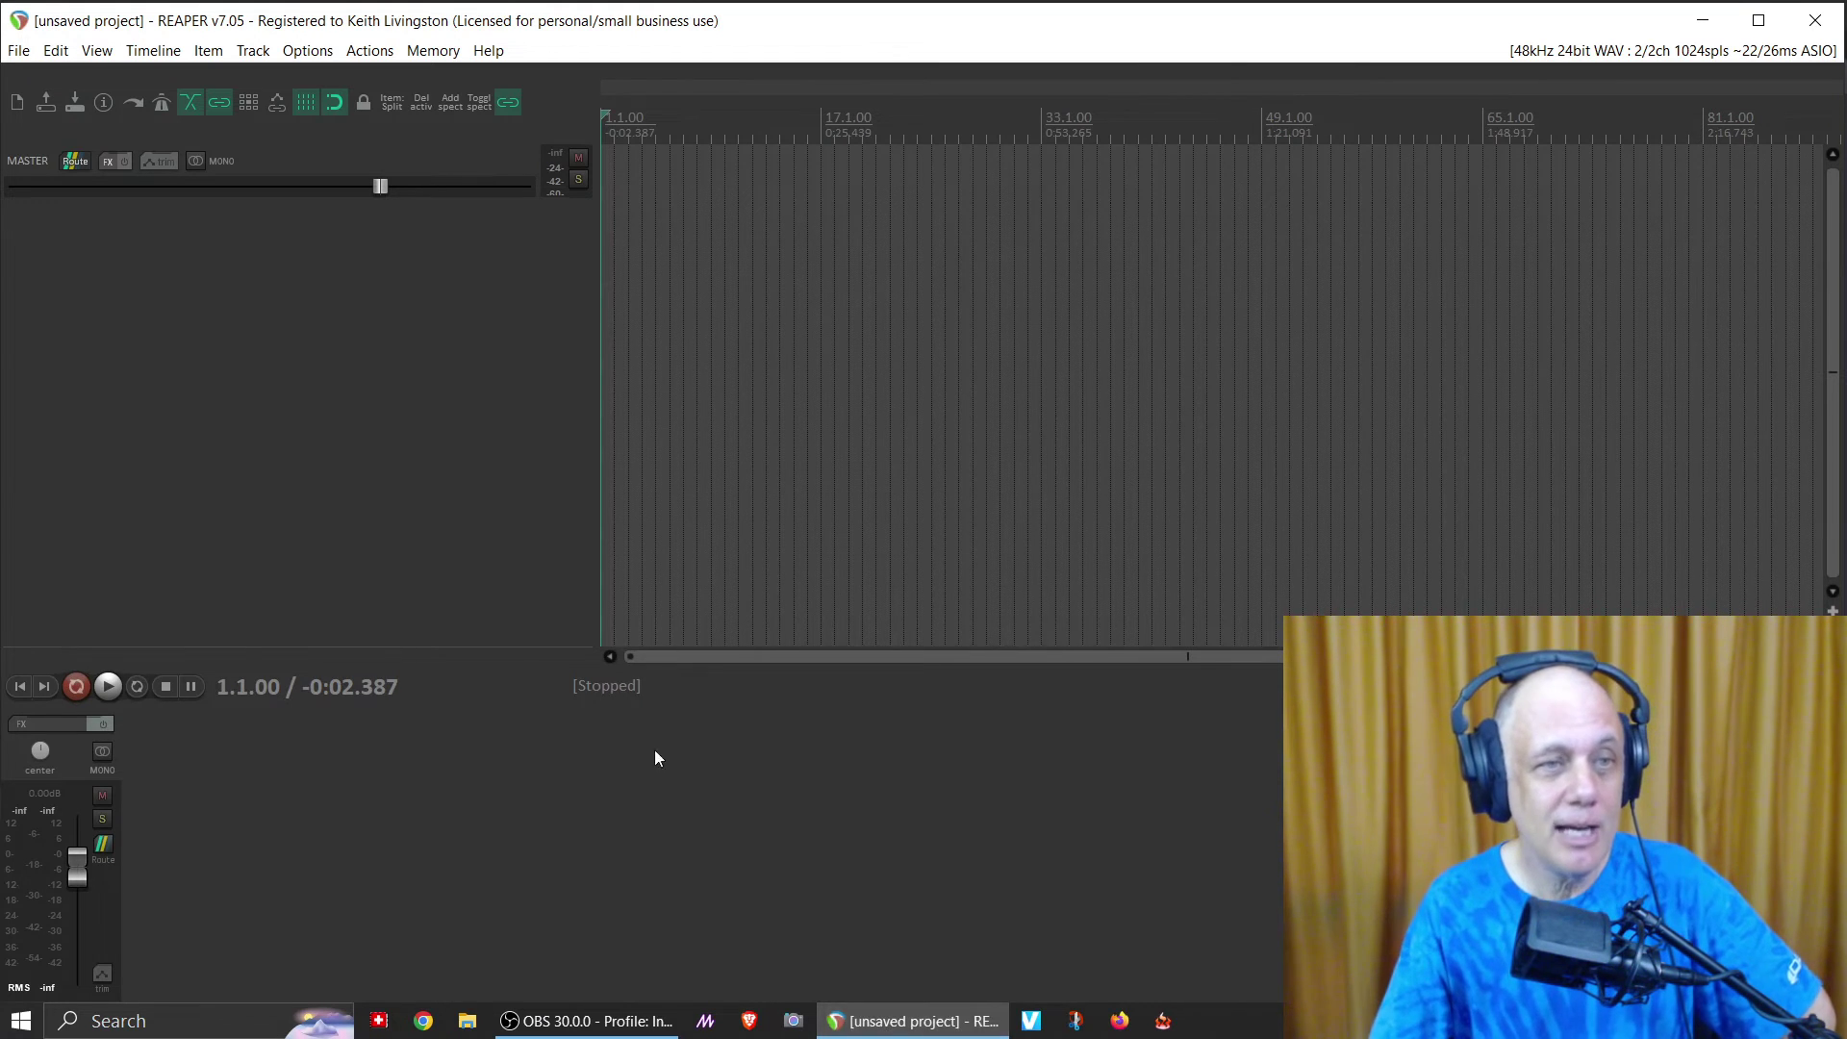
double_click(221, 237)
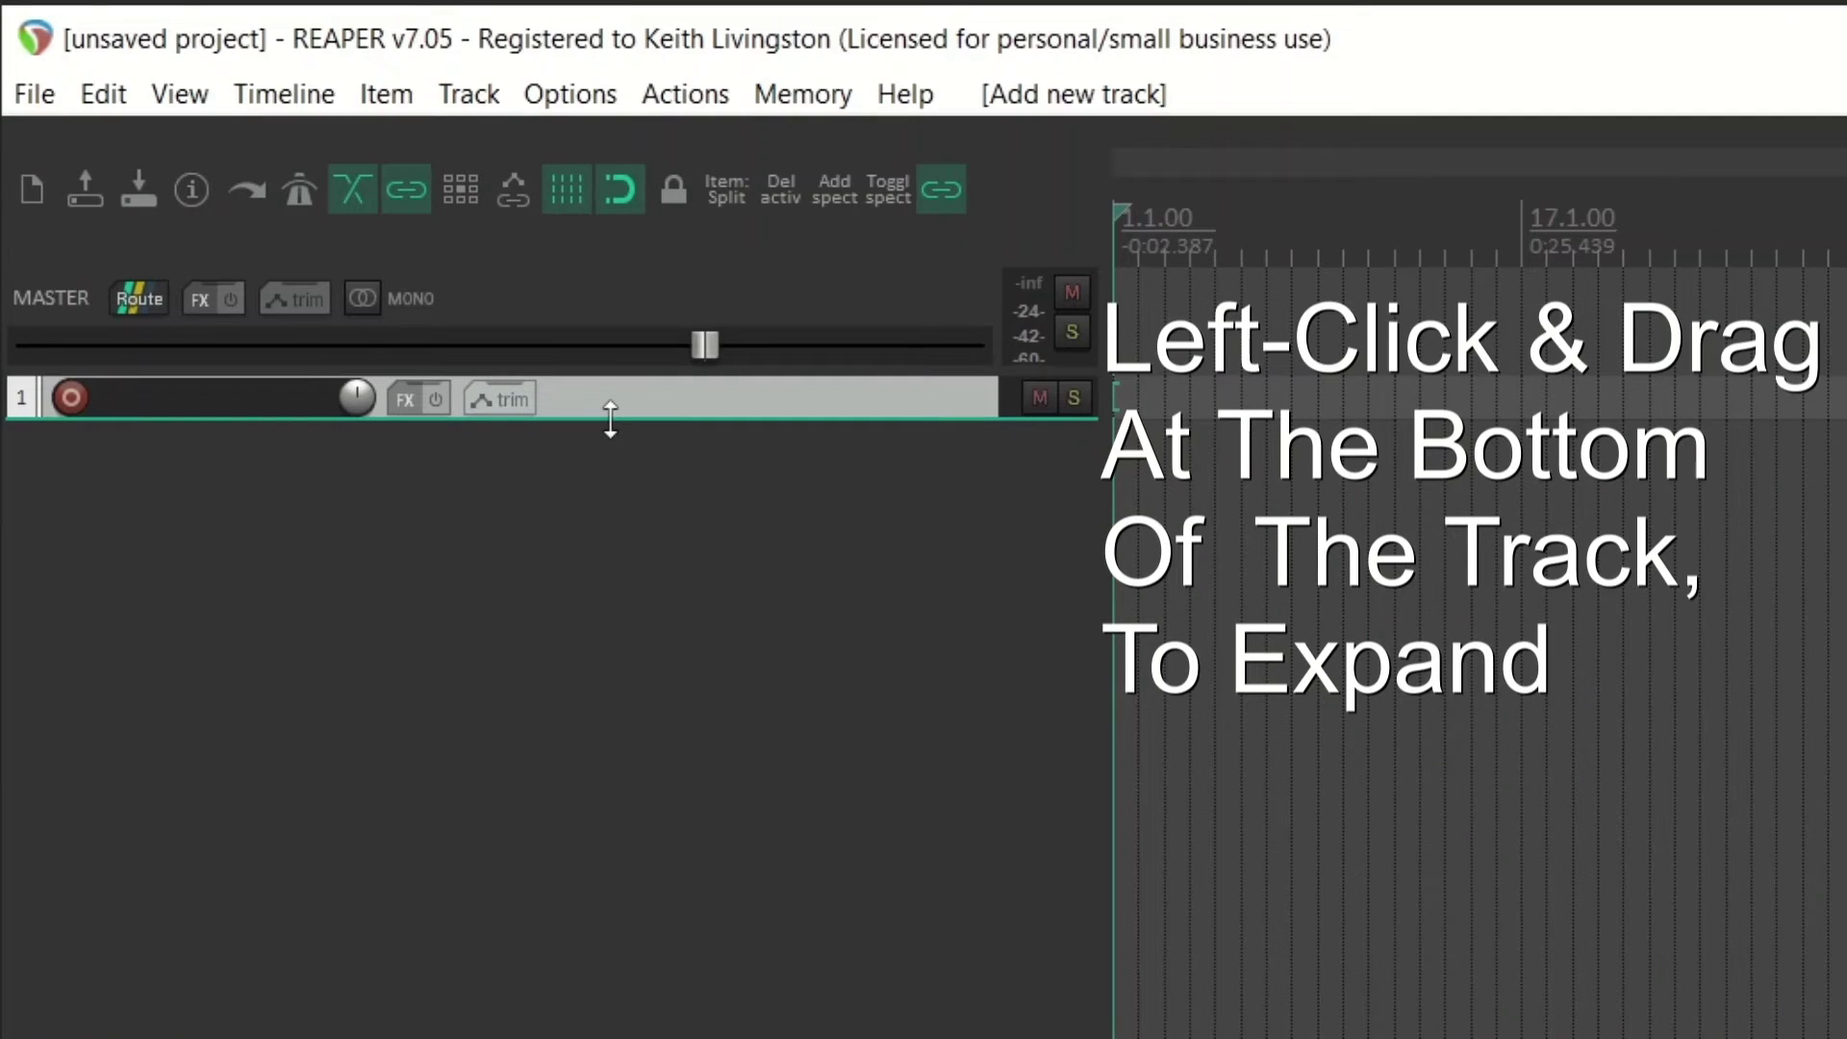
left_click_drag(610, 419, 651, 692)
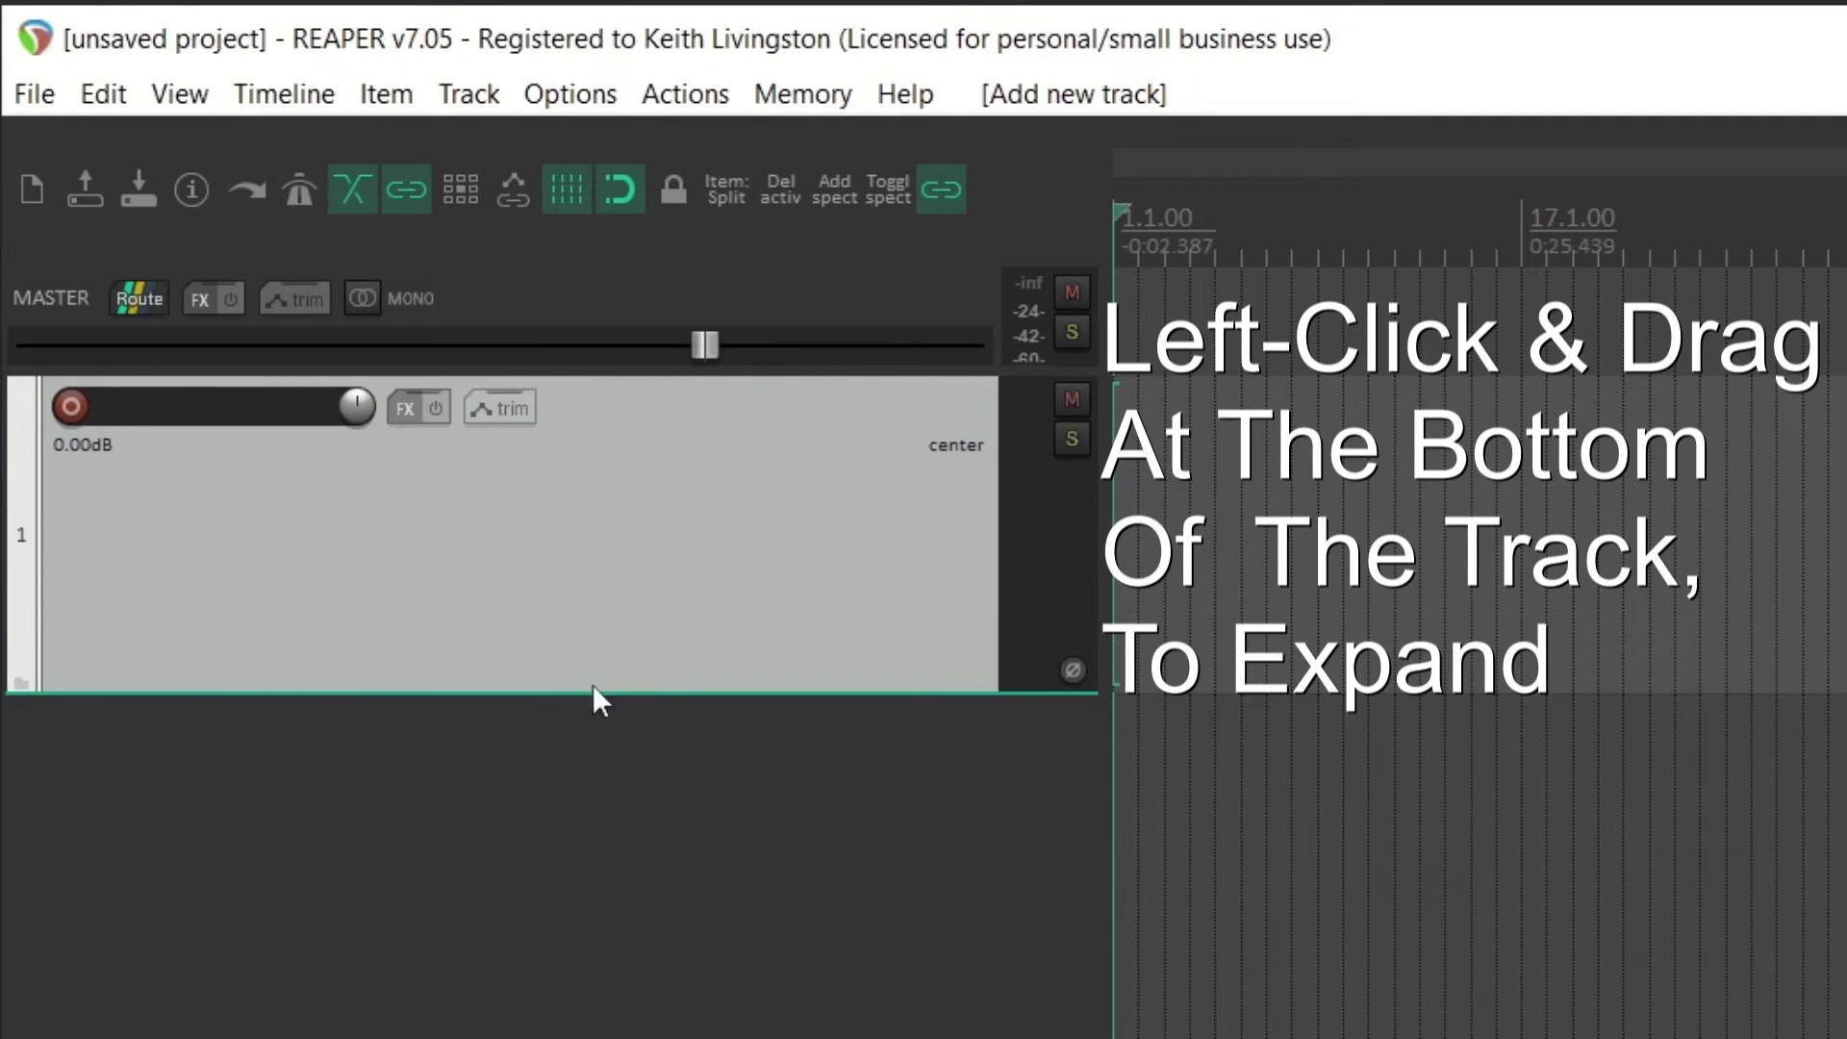
Record-arm Track 1 and set its input to Mono > Mic | Line 2
left_click(69, 406)
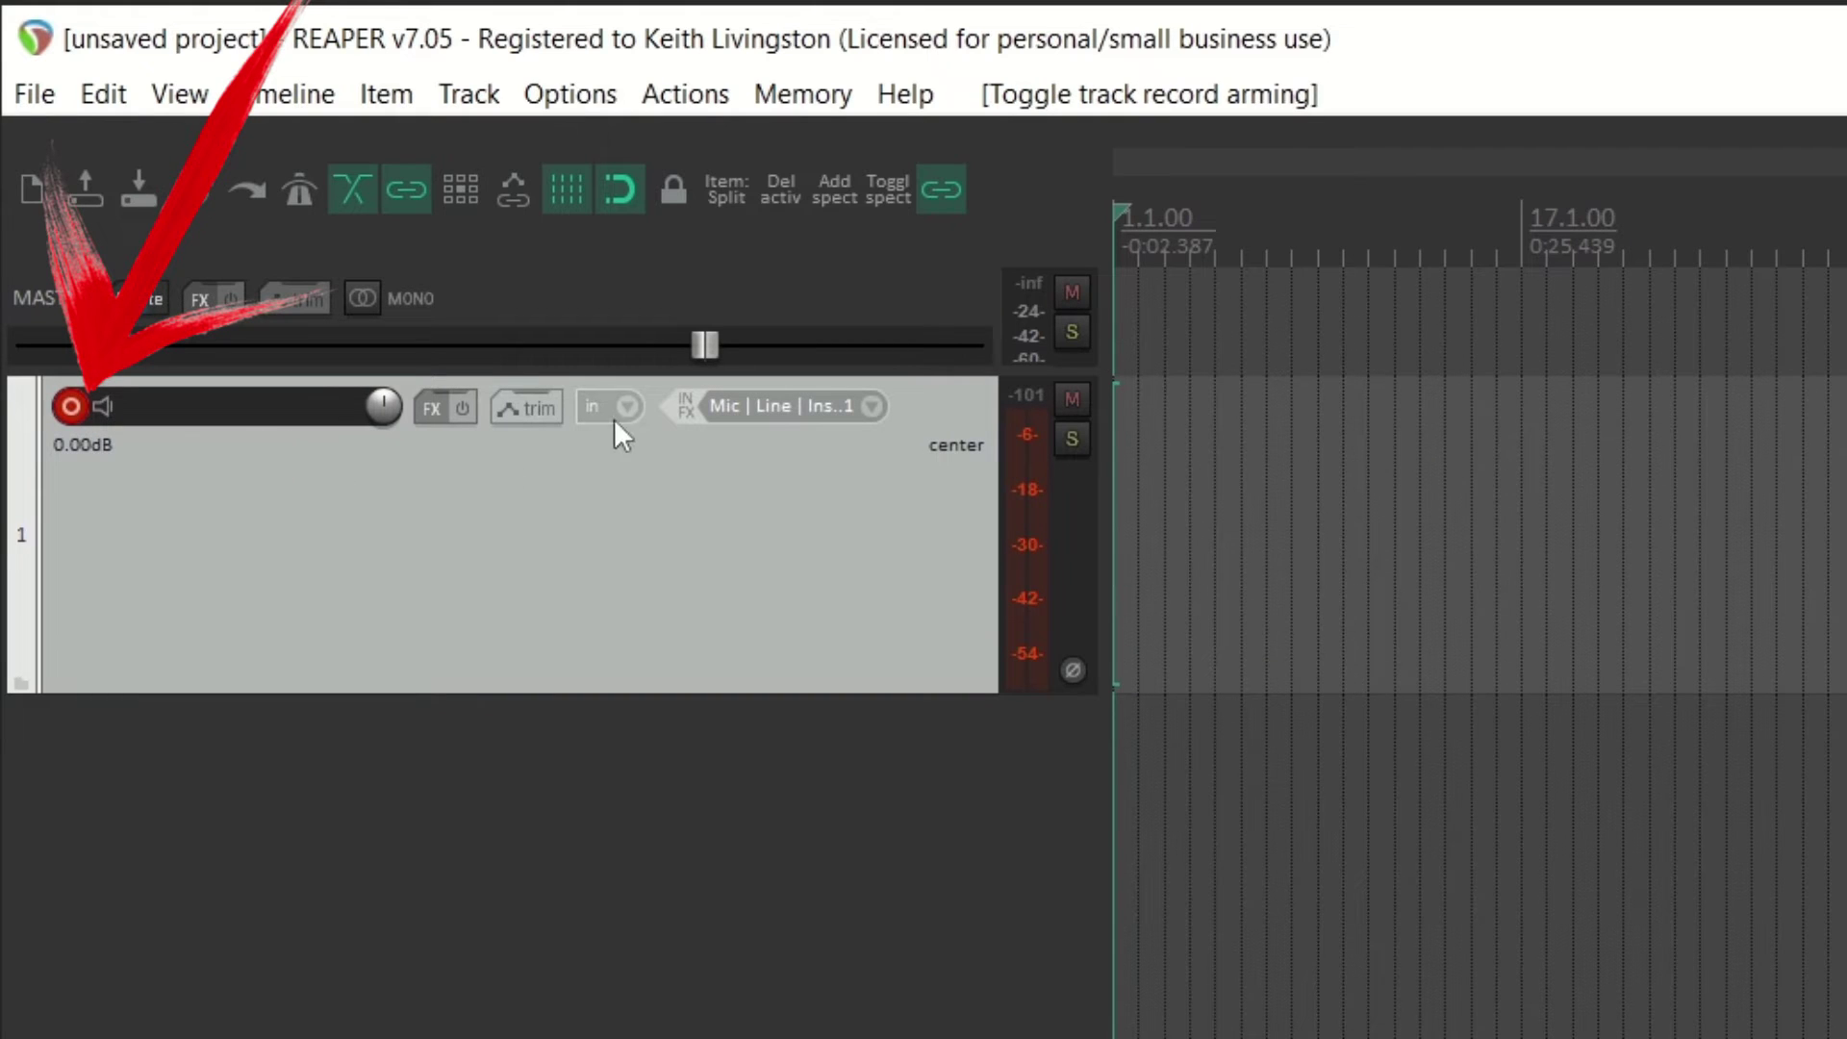
left_click(825, 404)
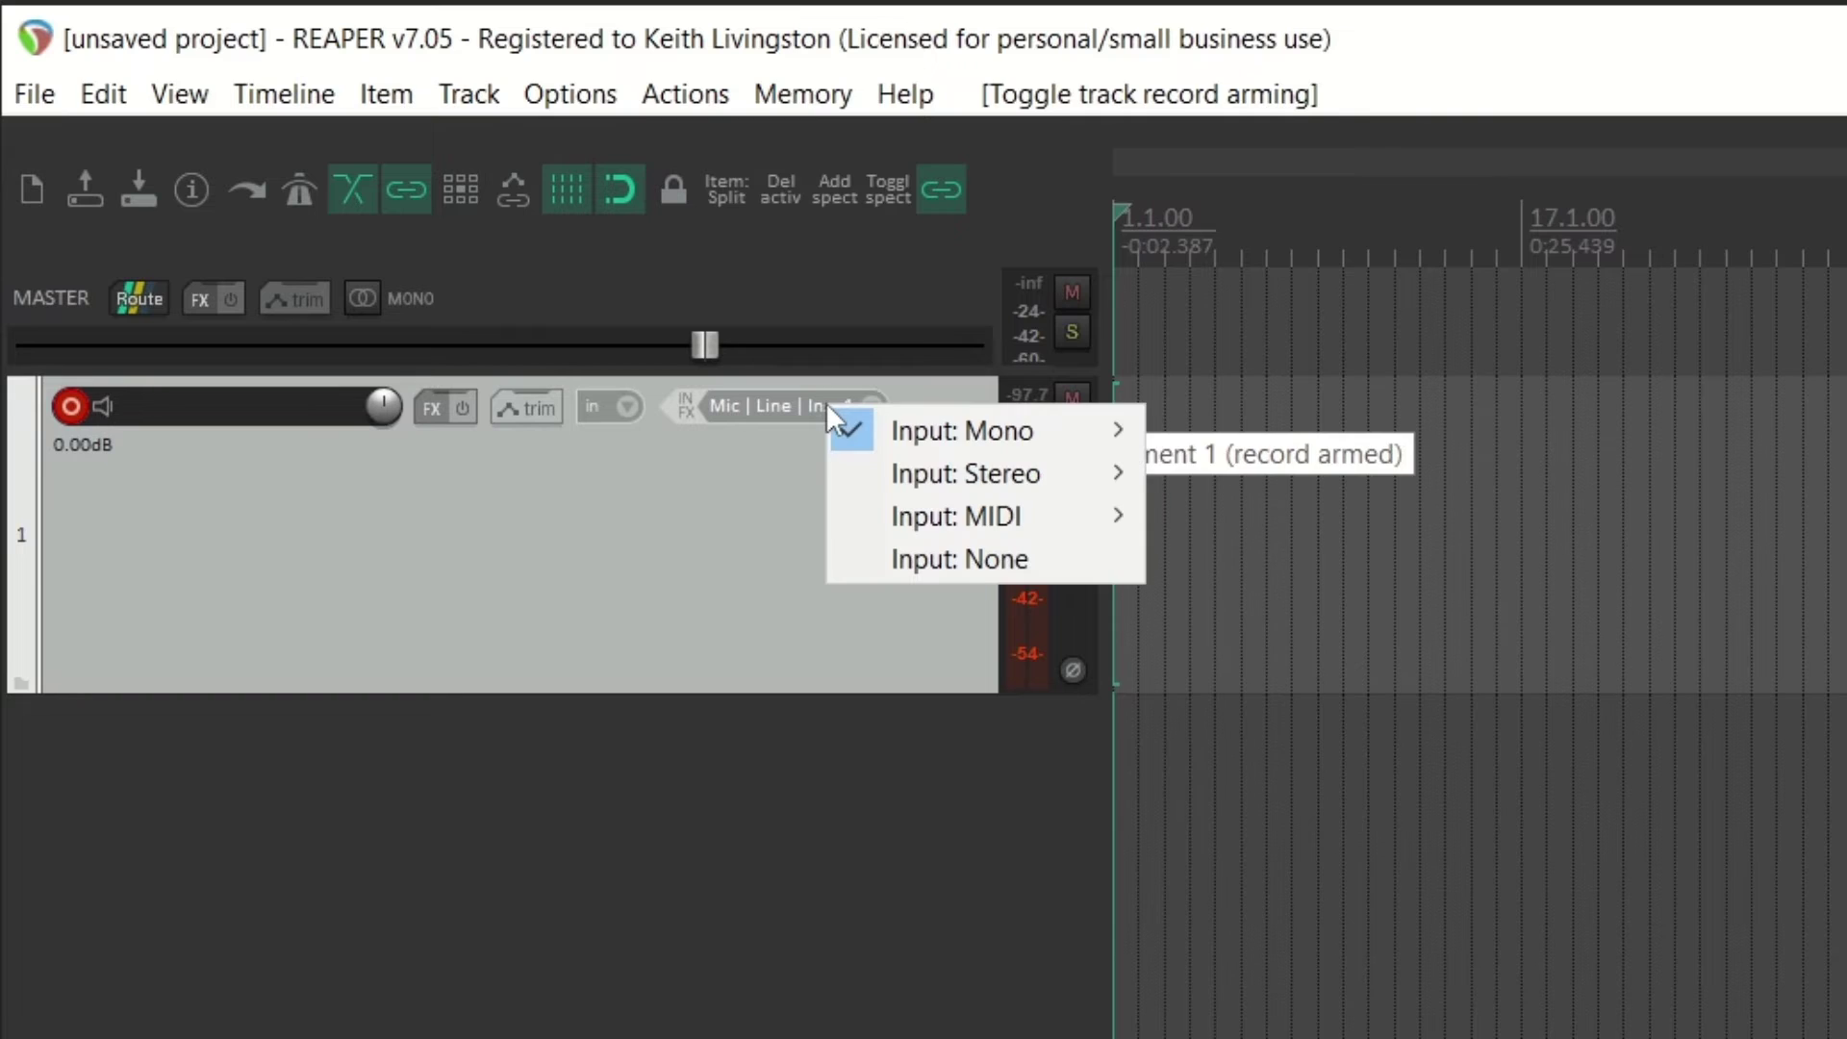
mouse_move(916, 416)
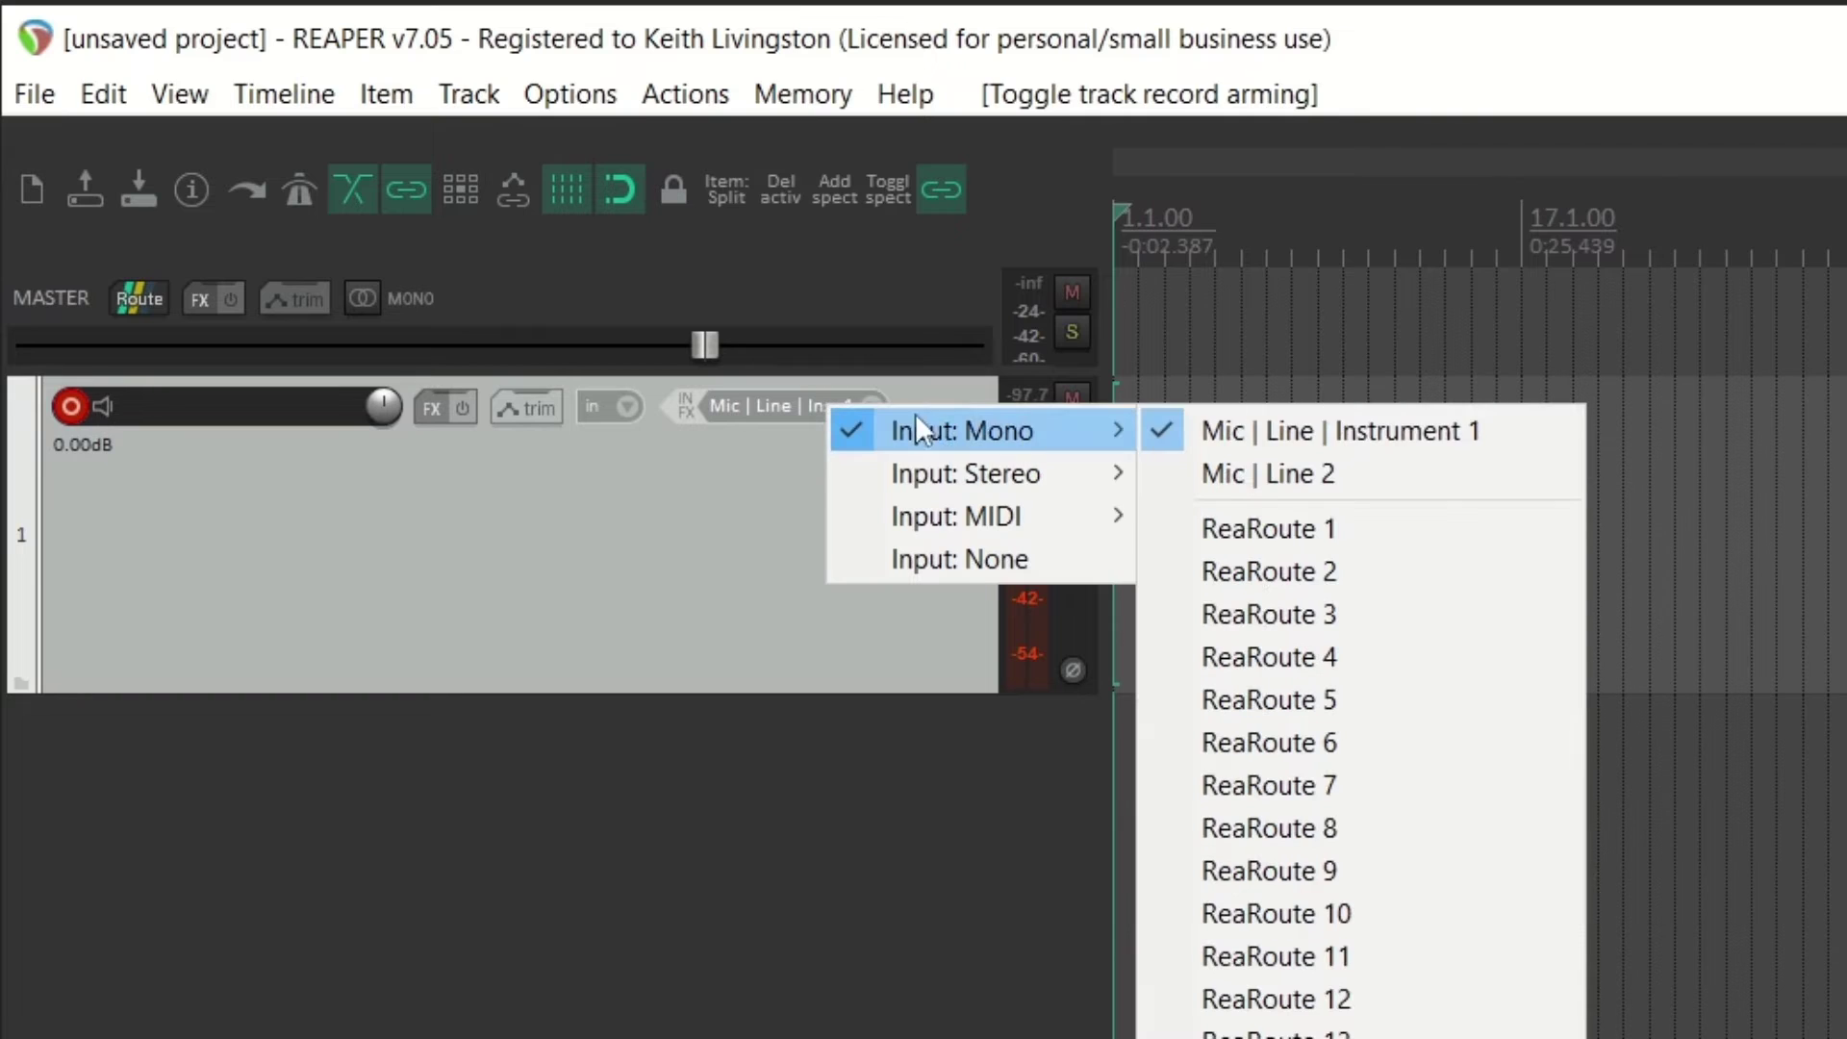
left_click(1260, 471)
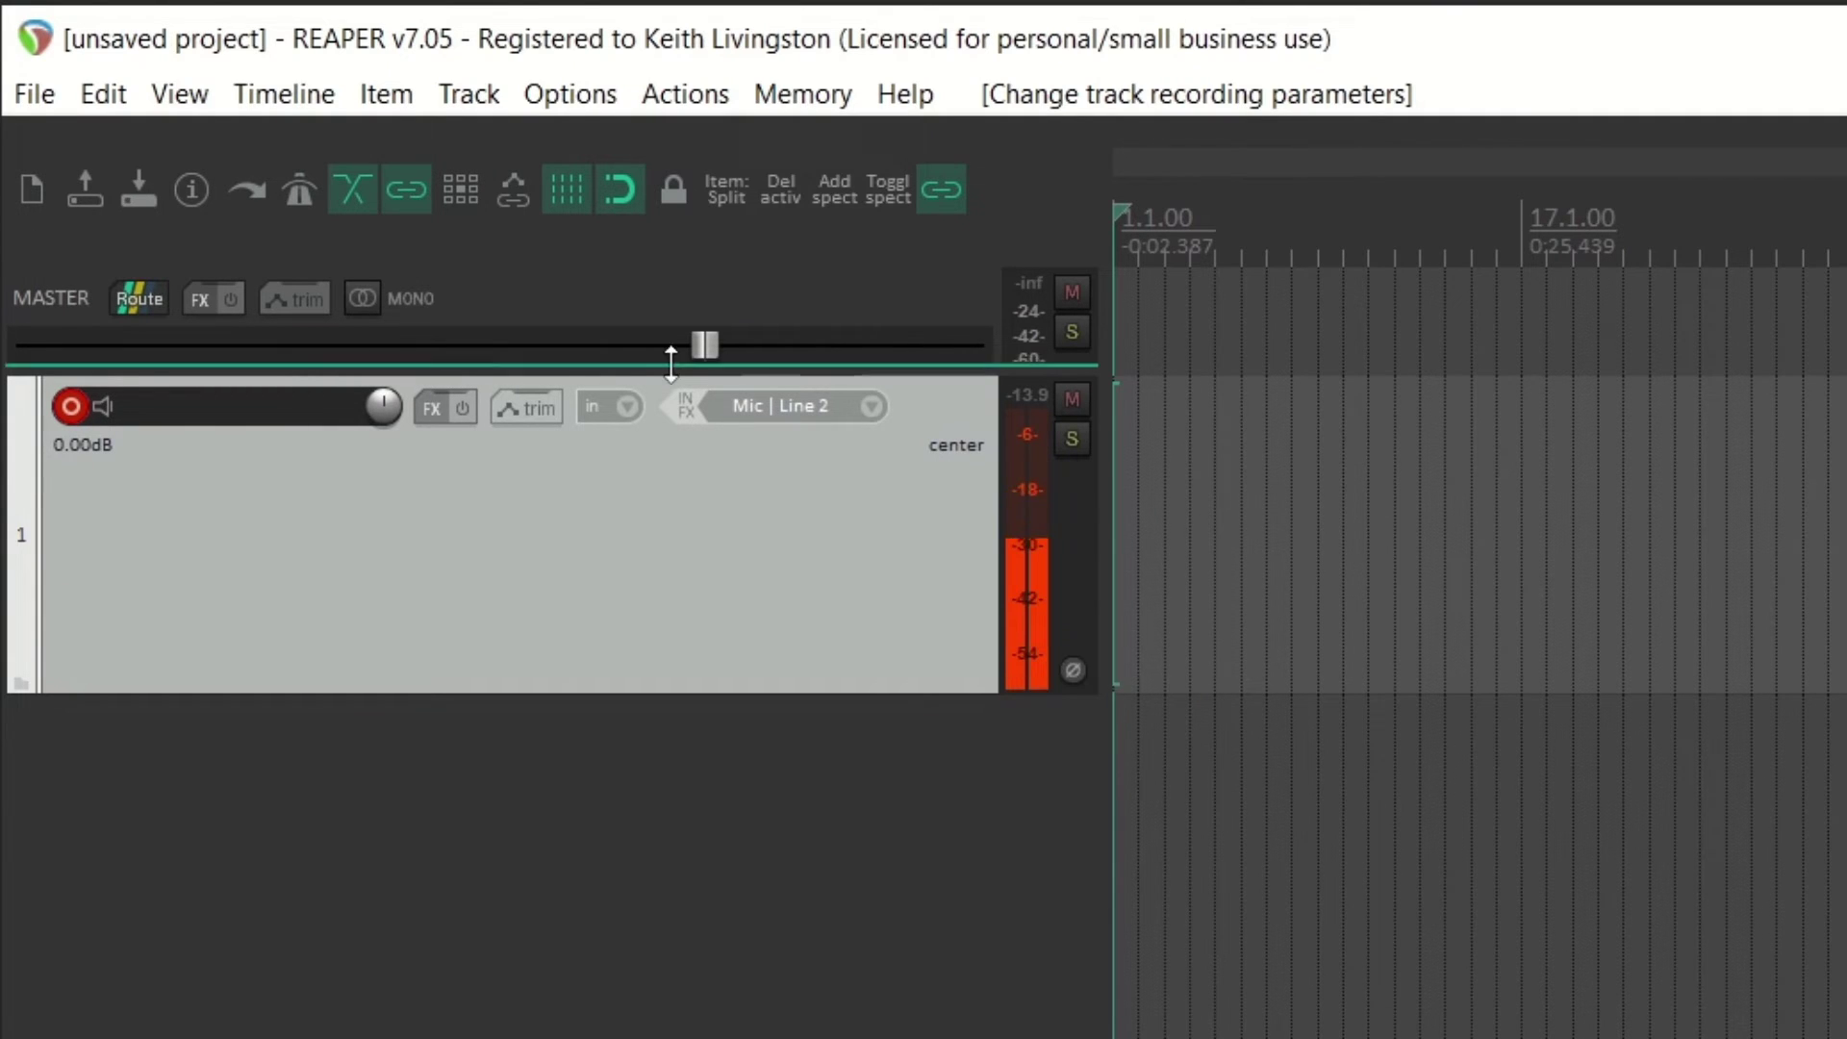
Turn on the metronome, clear the 138 tempo value, and start recording on track 1
left_click(294, 192)
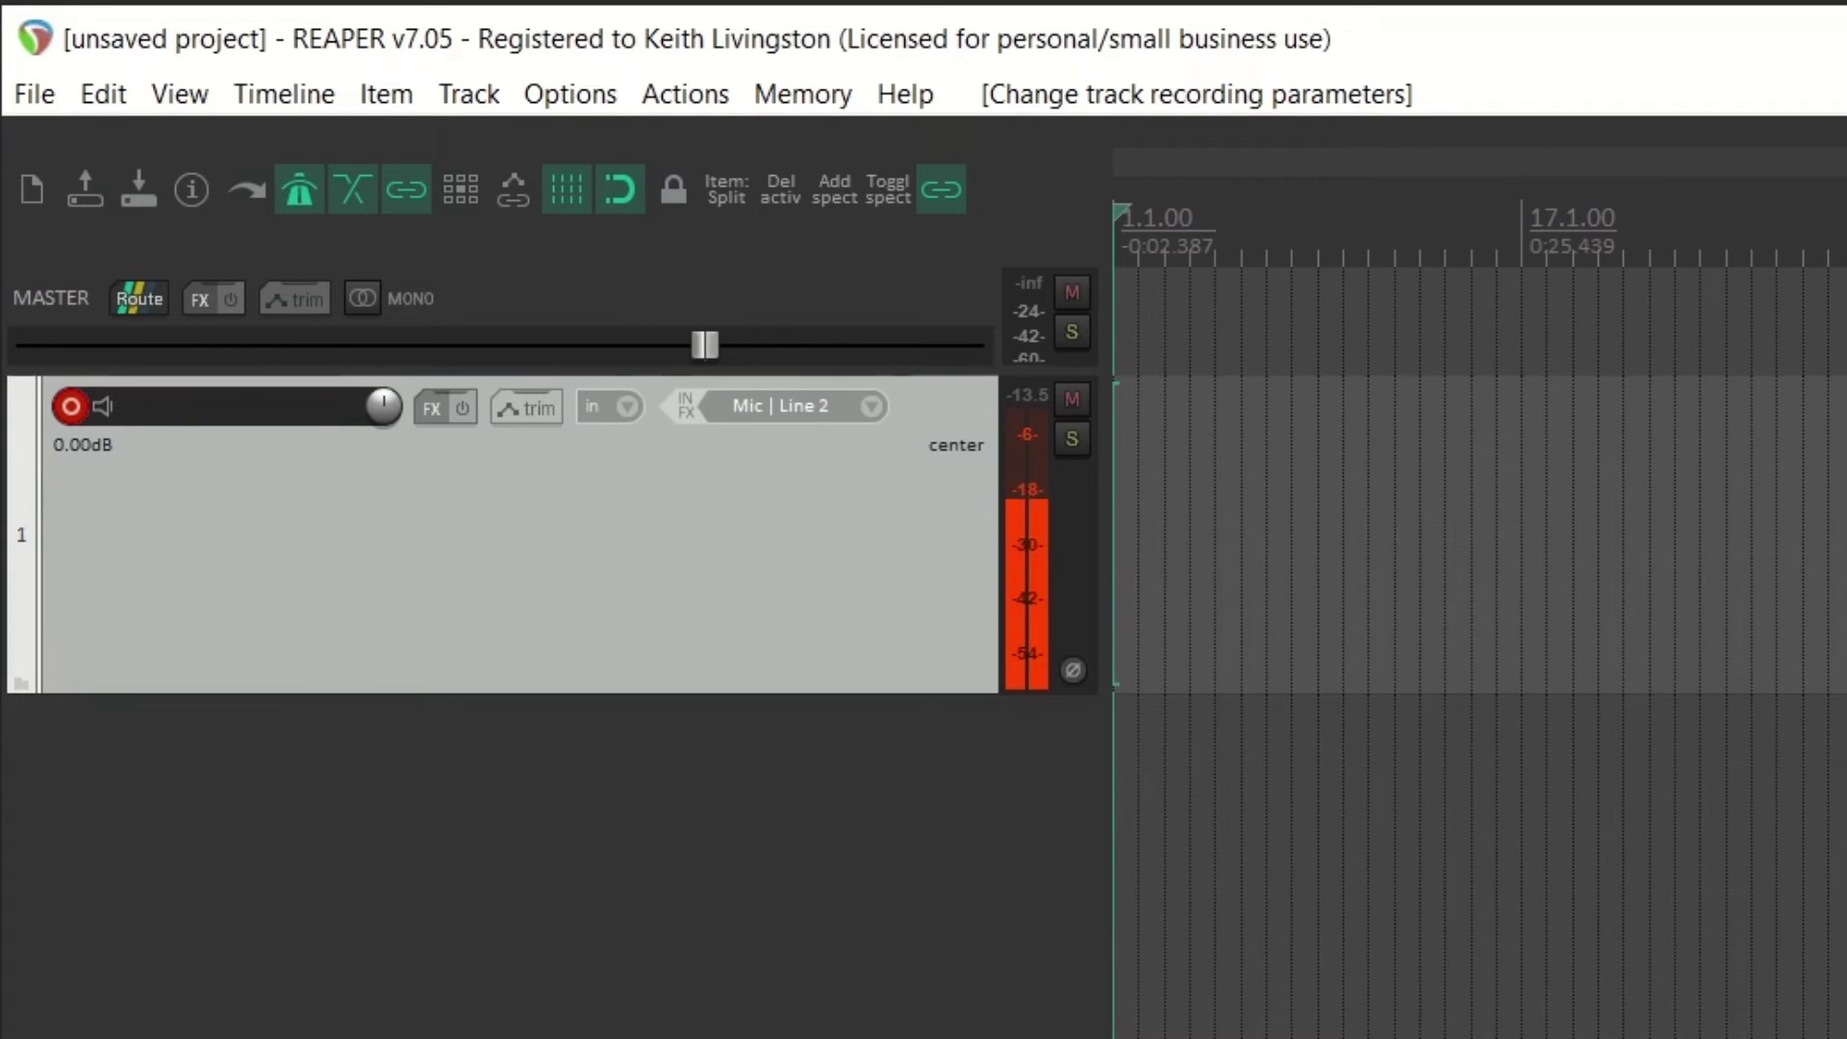
key("Return")
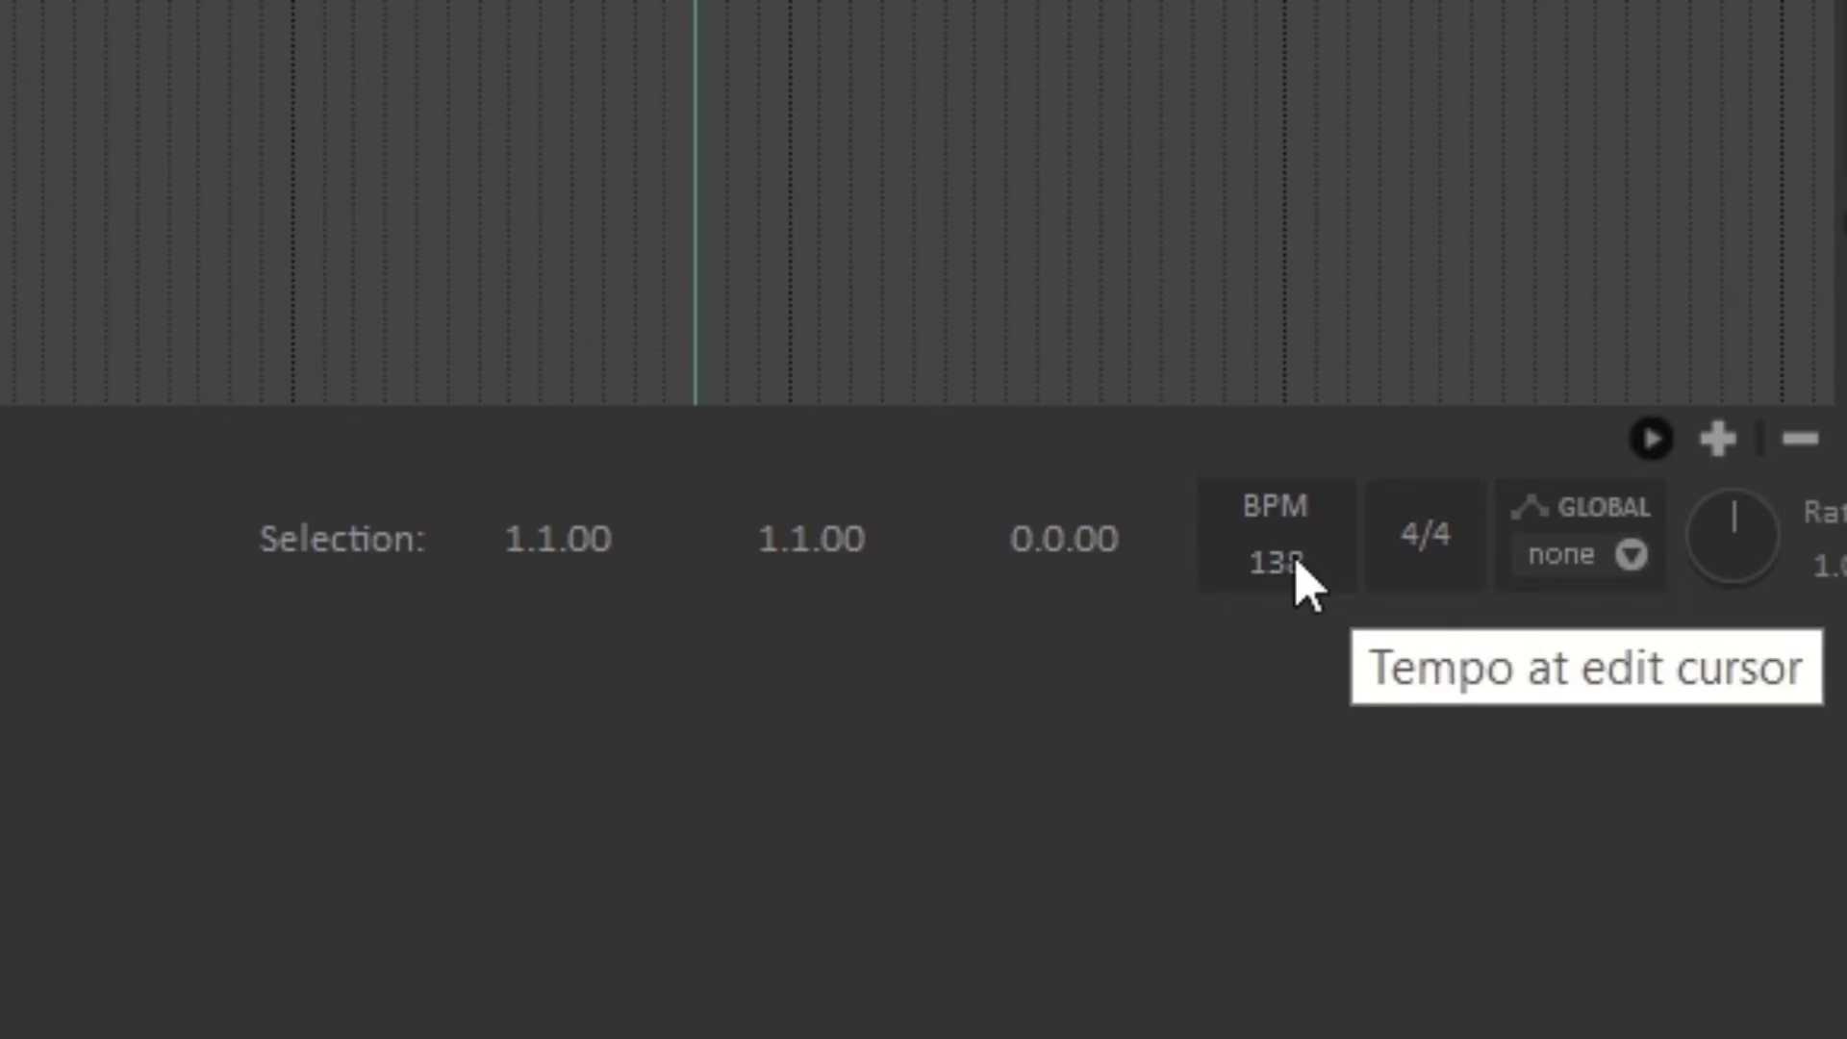
left_click(1649, 690)
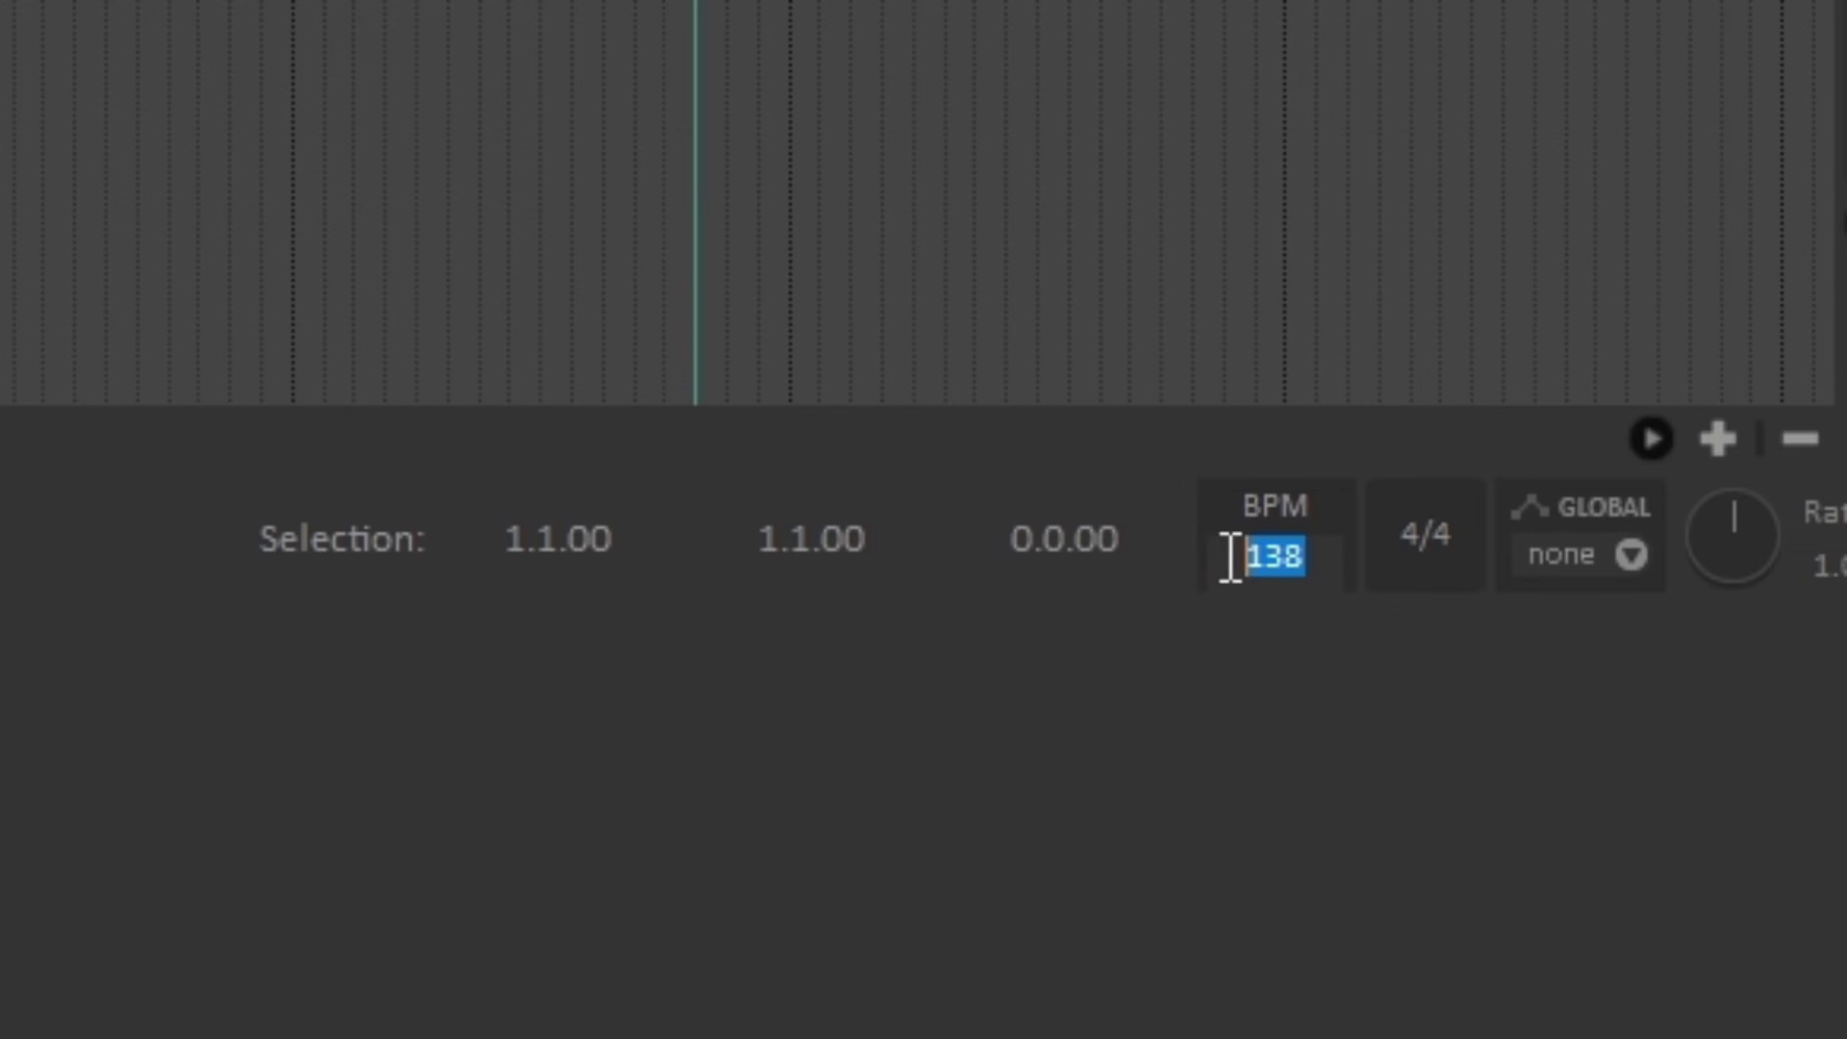
key("BackSpace")
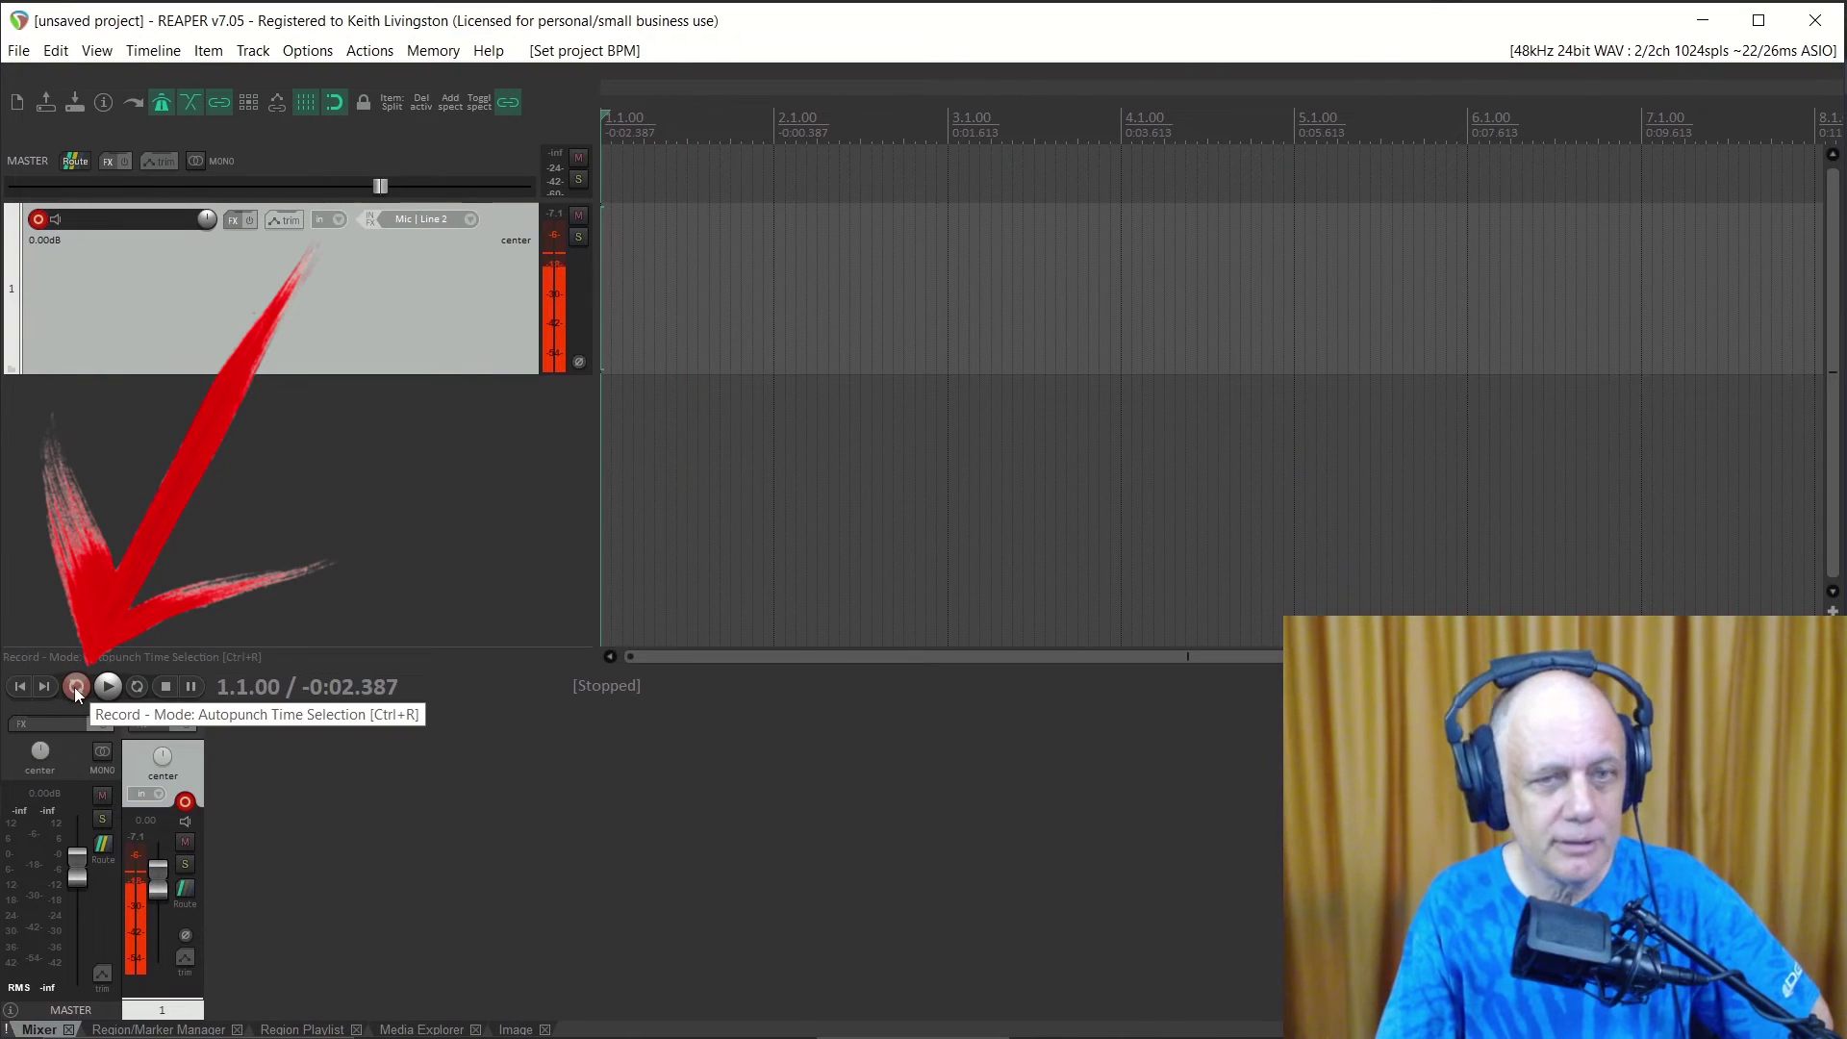
left_click(75, 686)
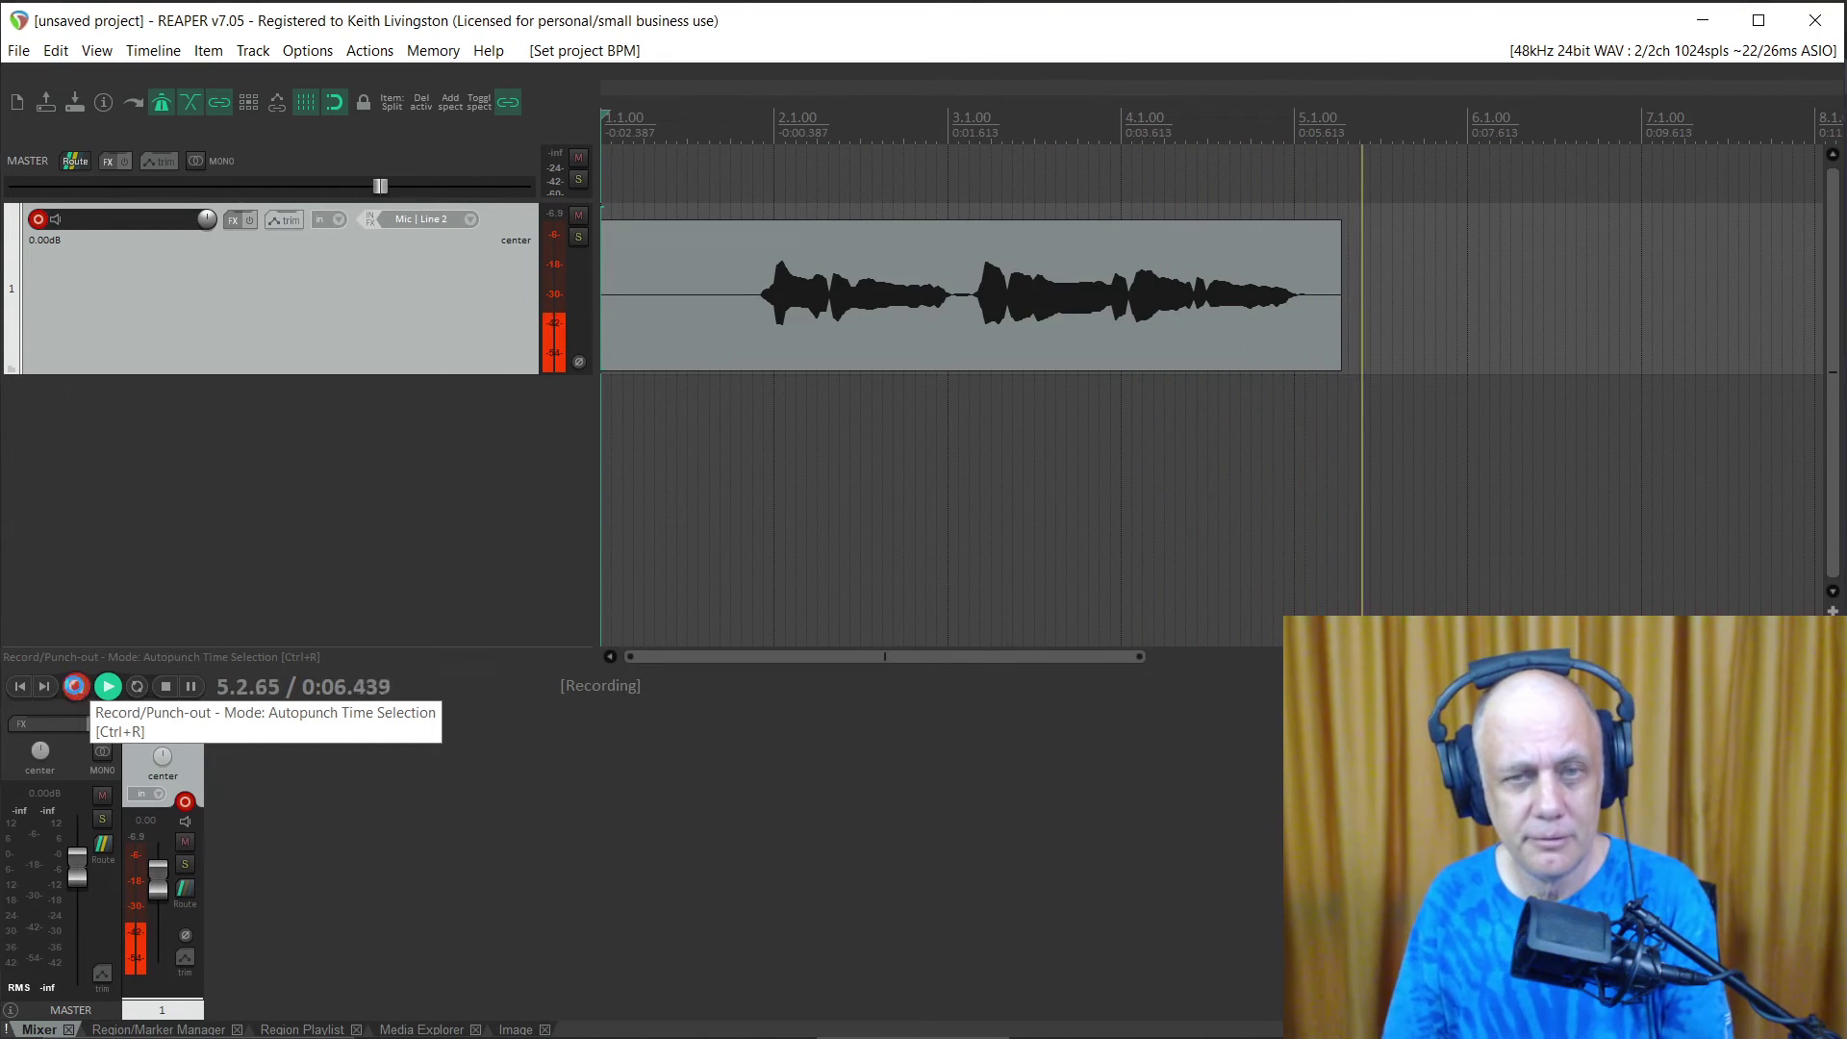
Stop the first take, disarm track 1, and add an armed track 2 on Mic | Line 2
left_click(73, 685)
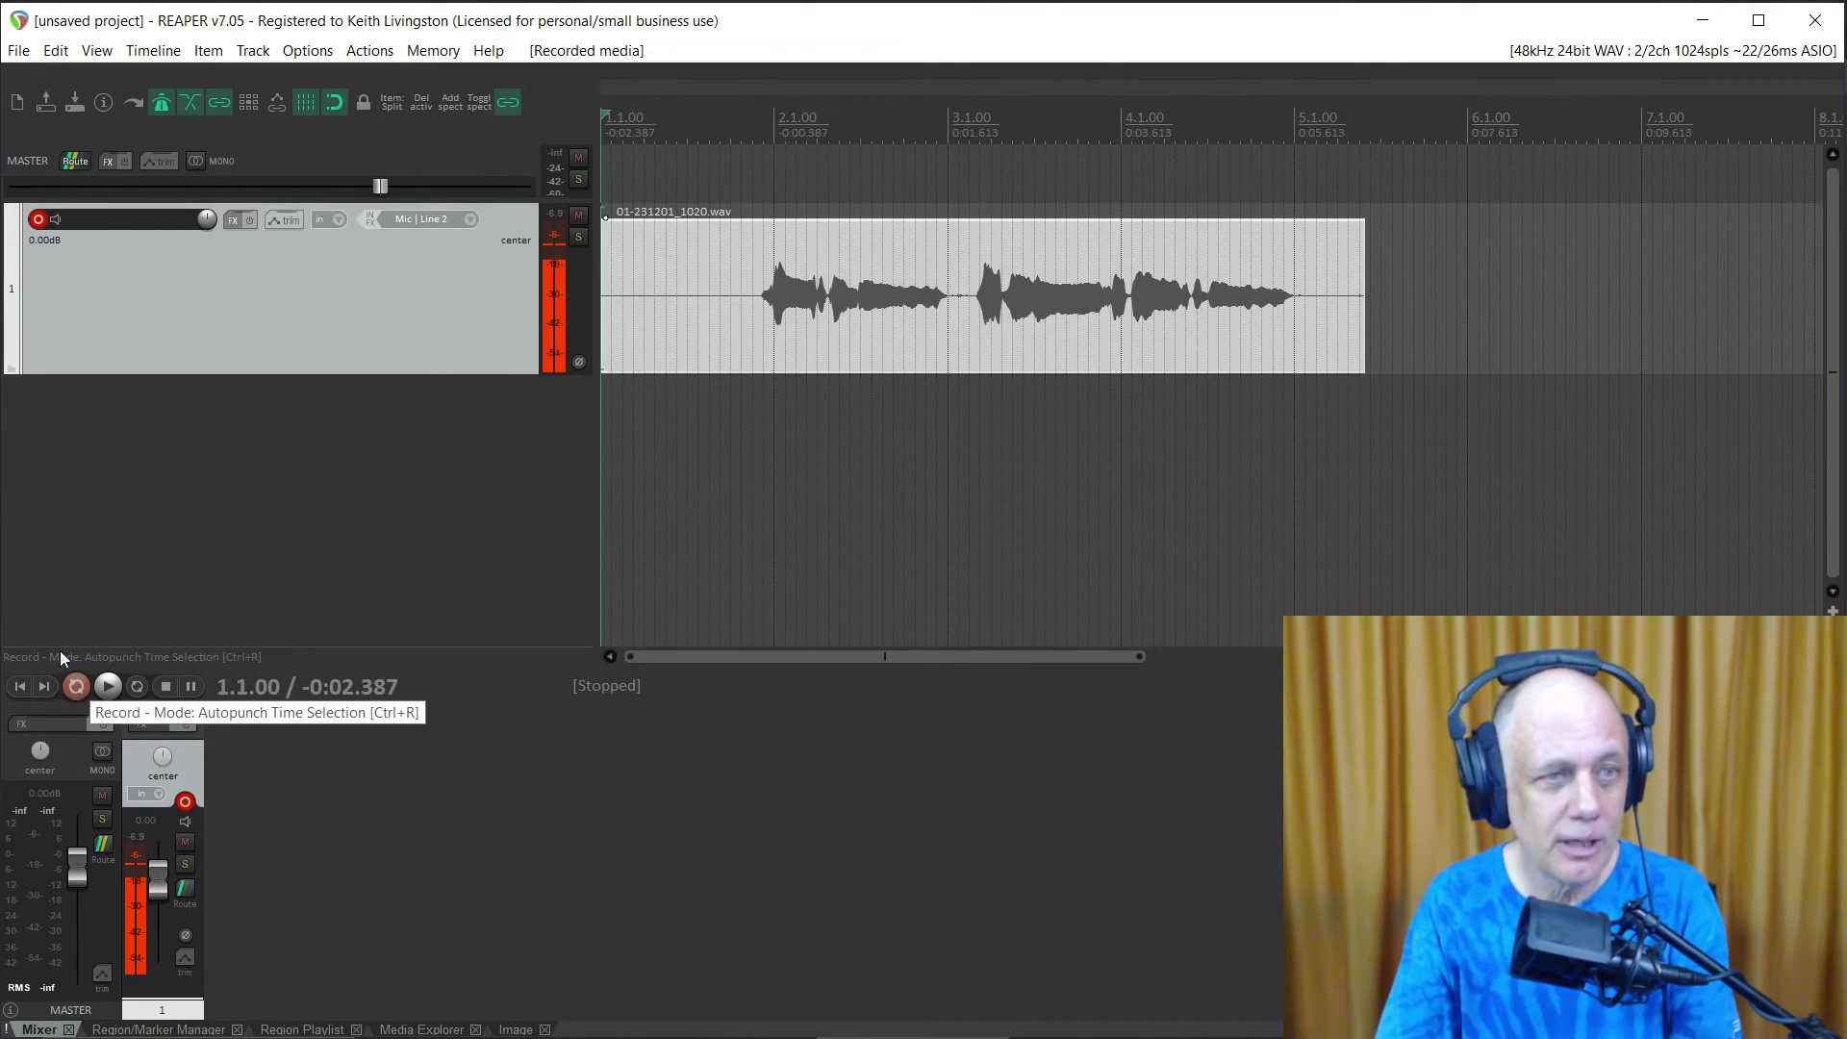
left_click(38, 220)
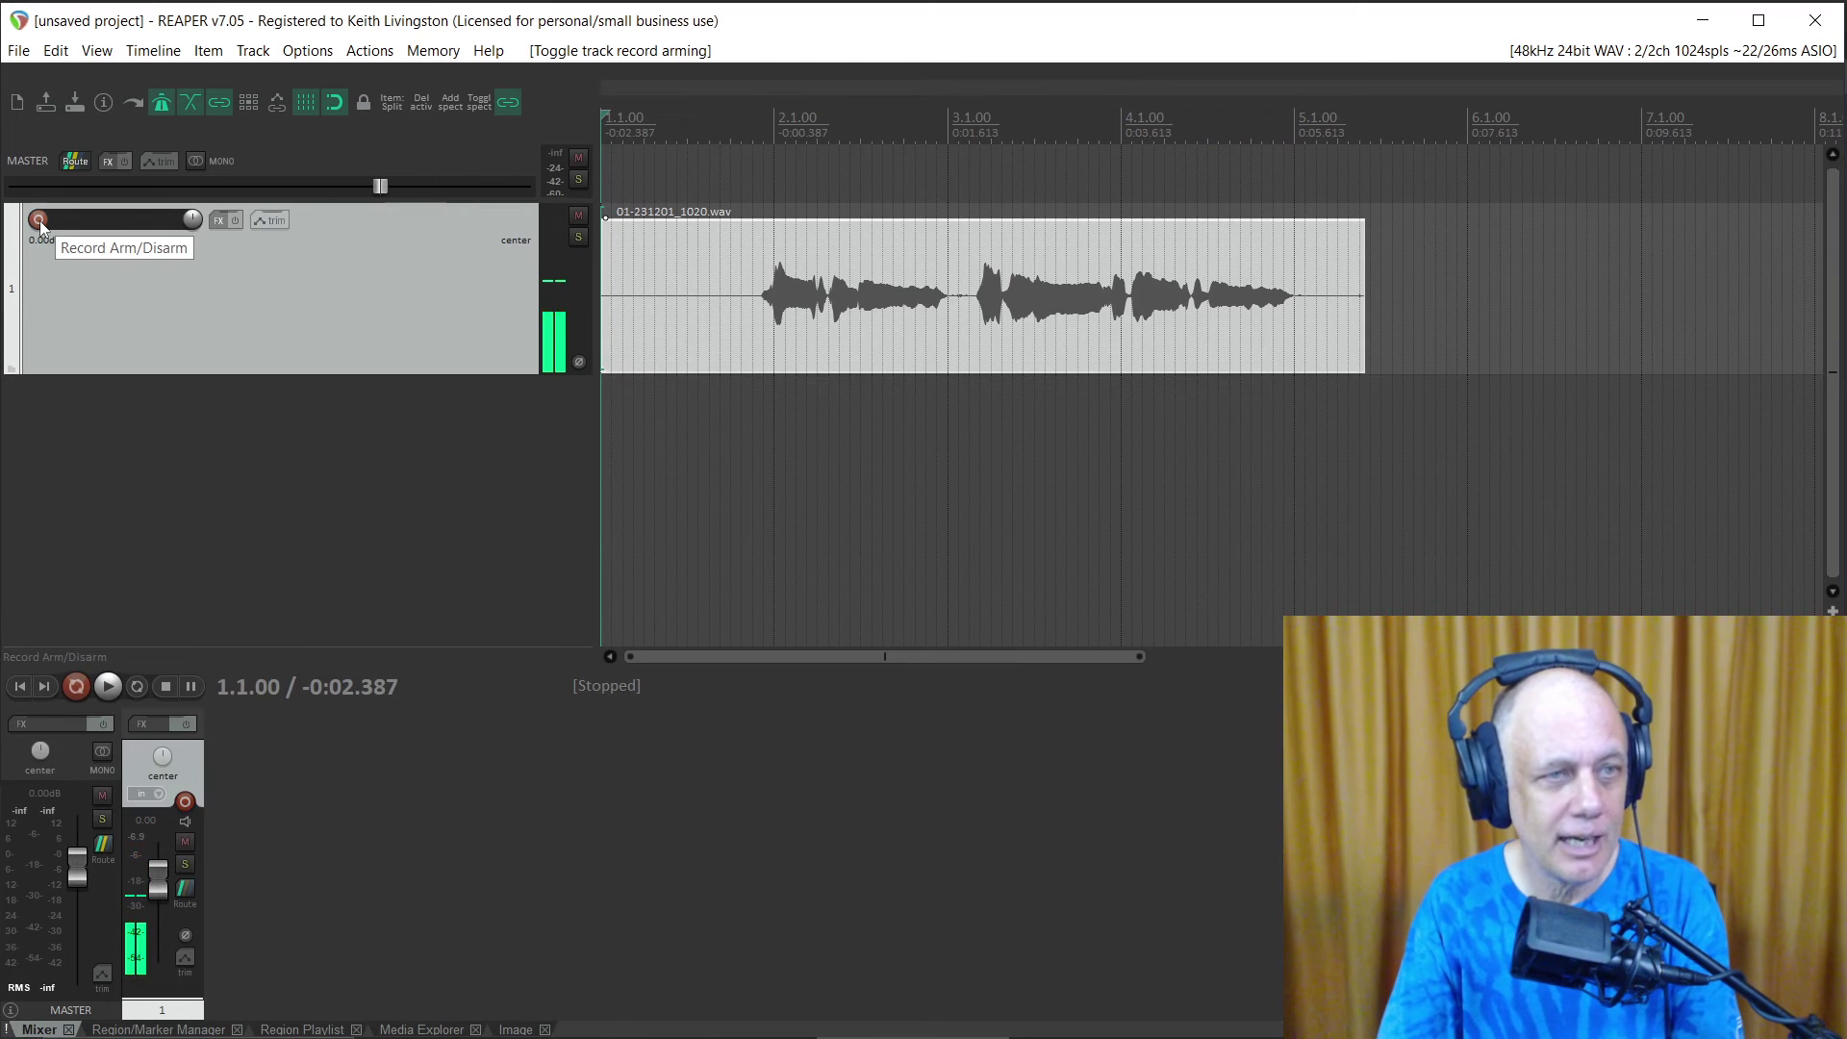
double_click(66, 439)
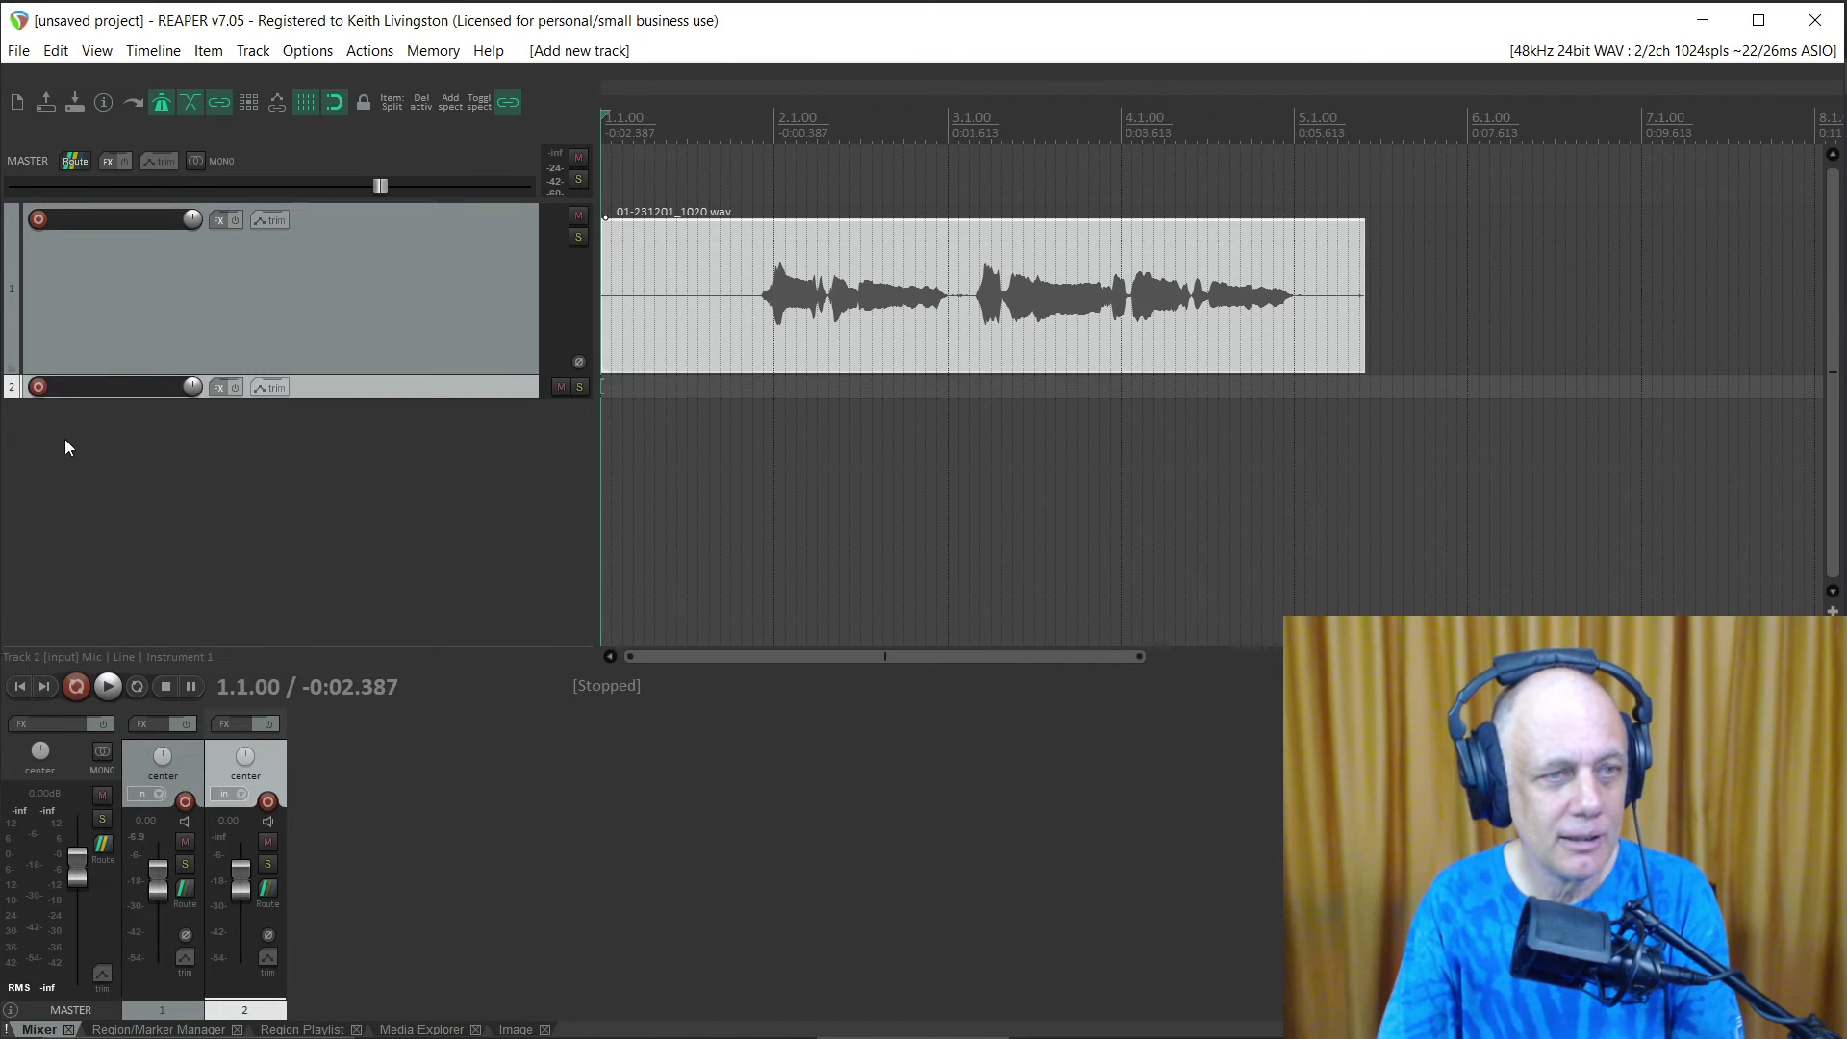
left_click(39, 388)
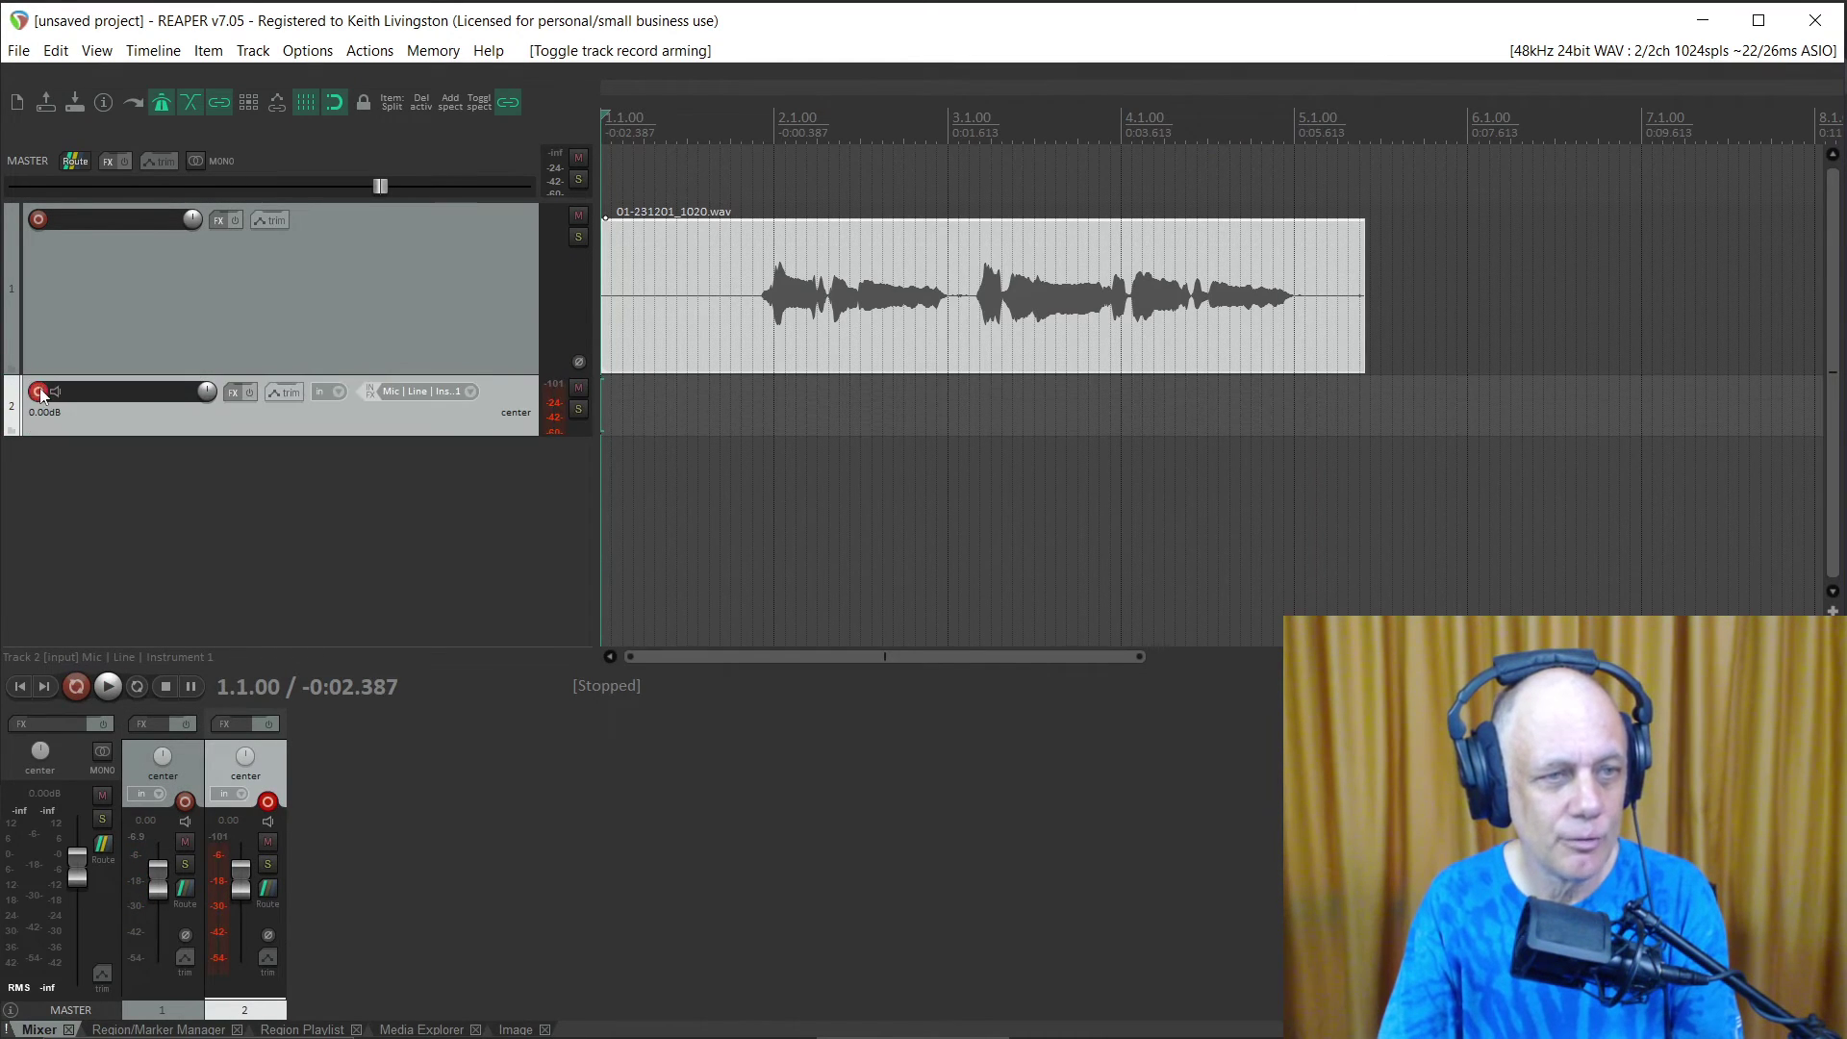
left_click(444, 398)
mouse_move(520, 406)
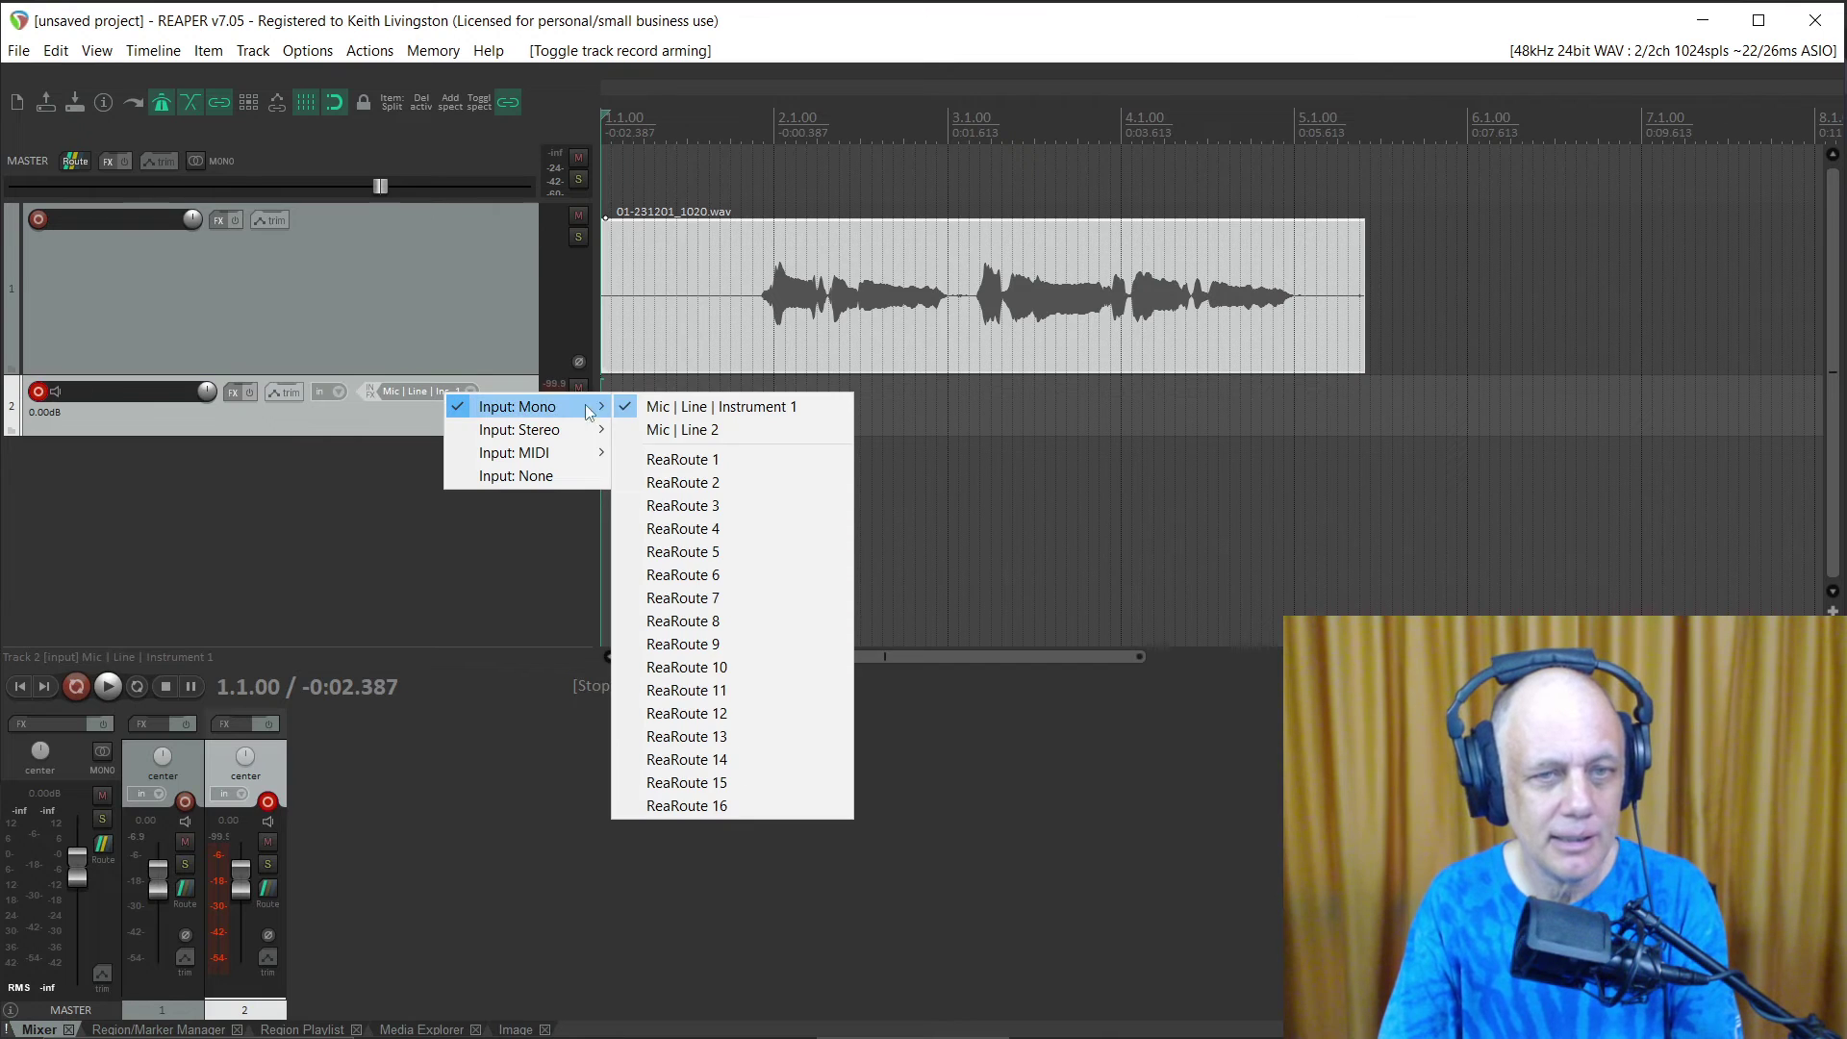
left_click(688, 429)
Enlarge track 2 and record a second take, keeping 02-231201_1020.wav
left_click_drag(270, 436, 277, 530)
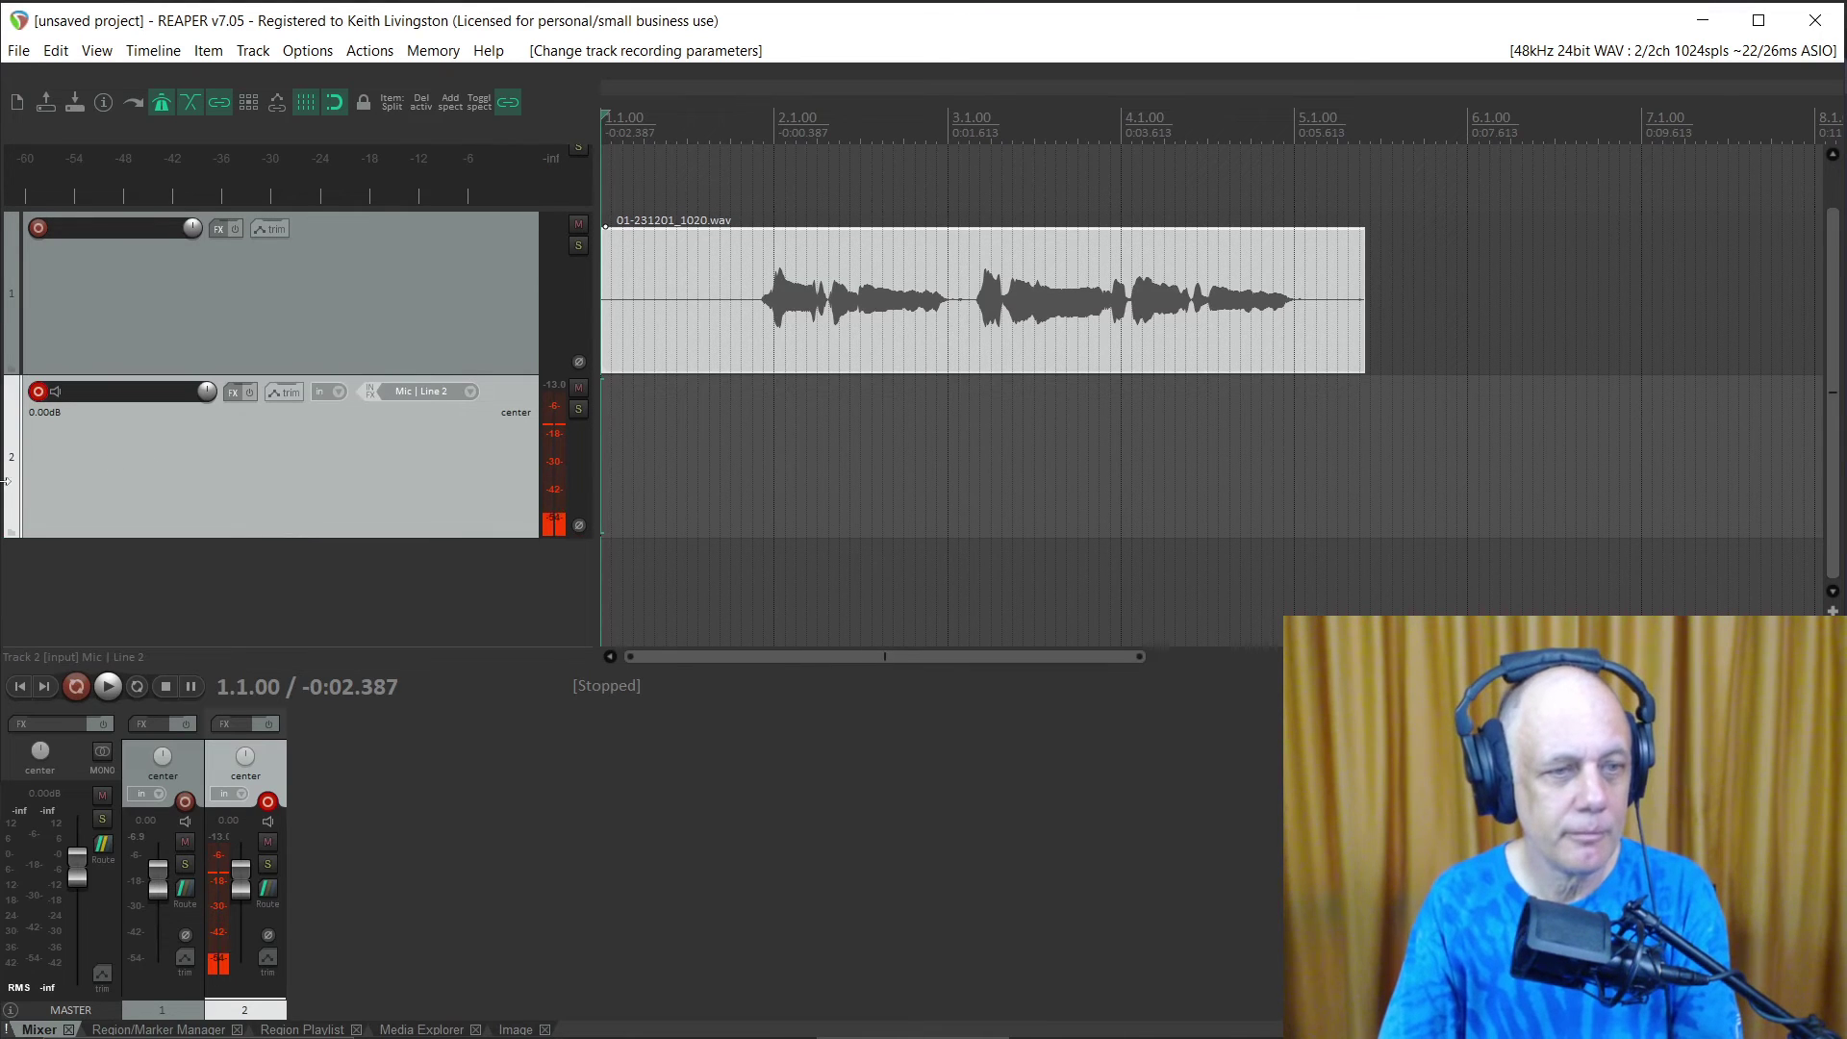
left_click(76, 686)
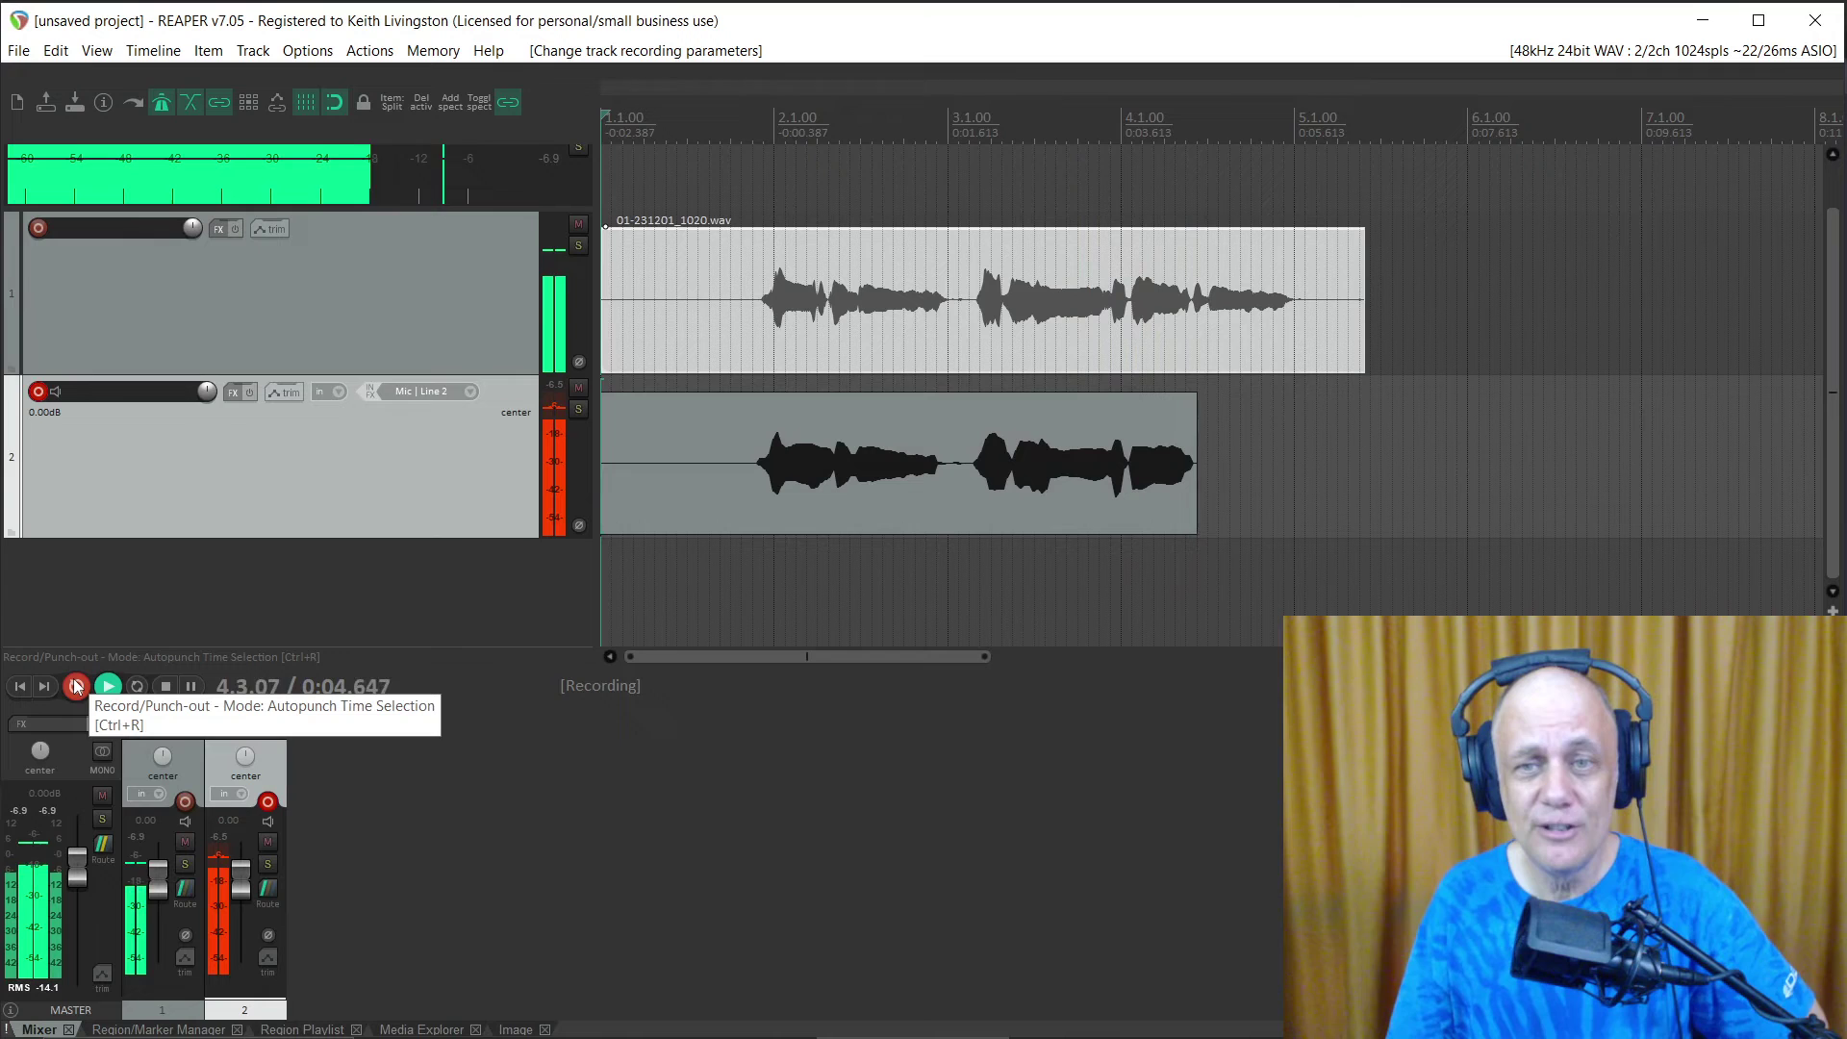
left_click(75, 684)
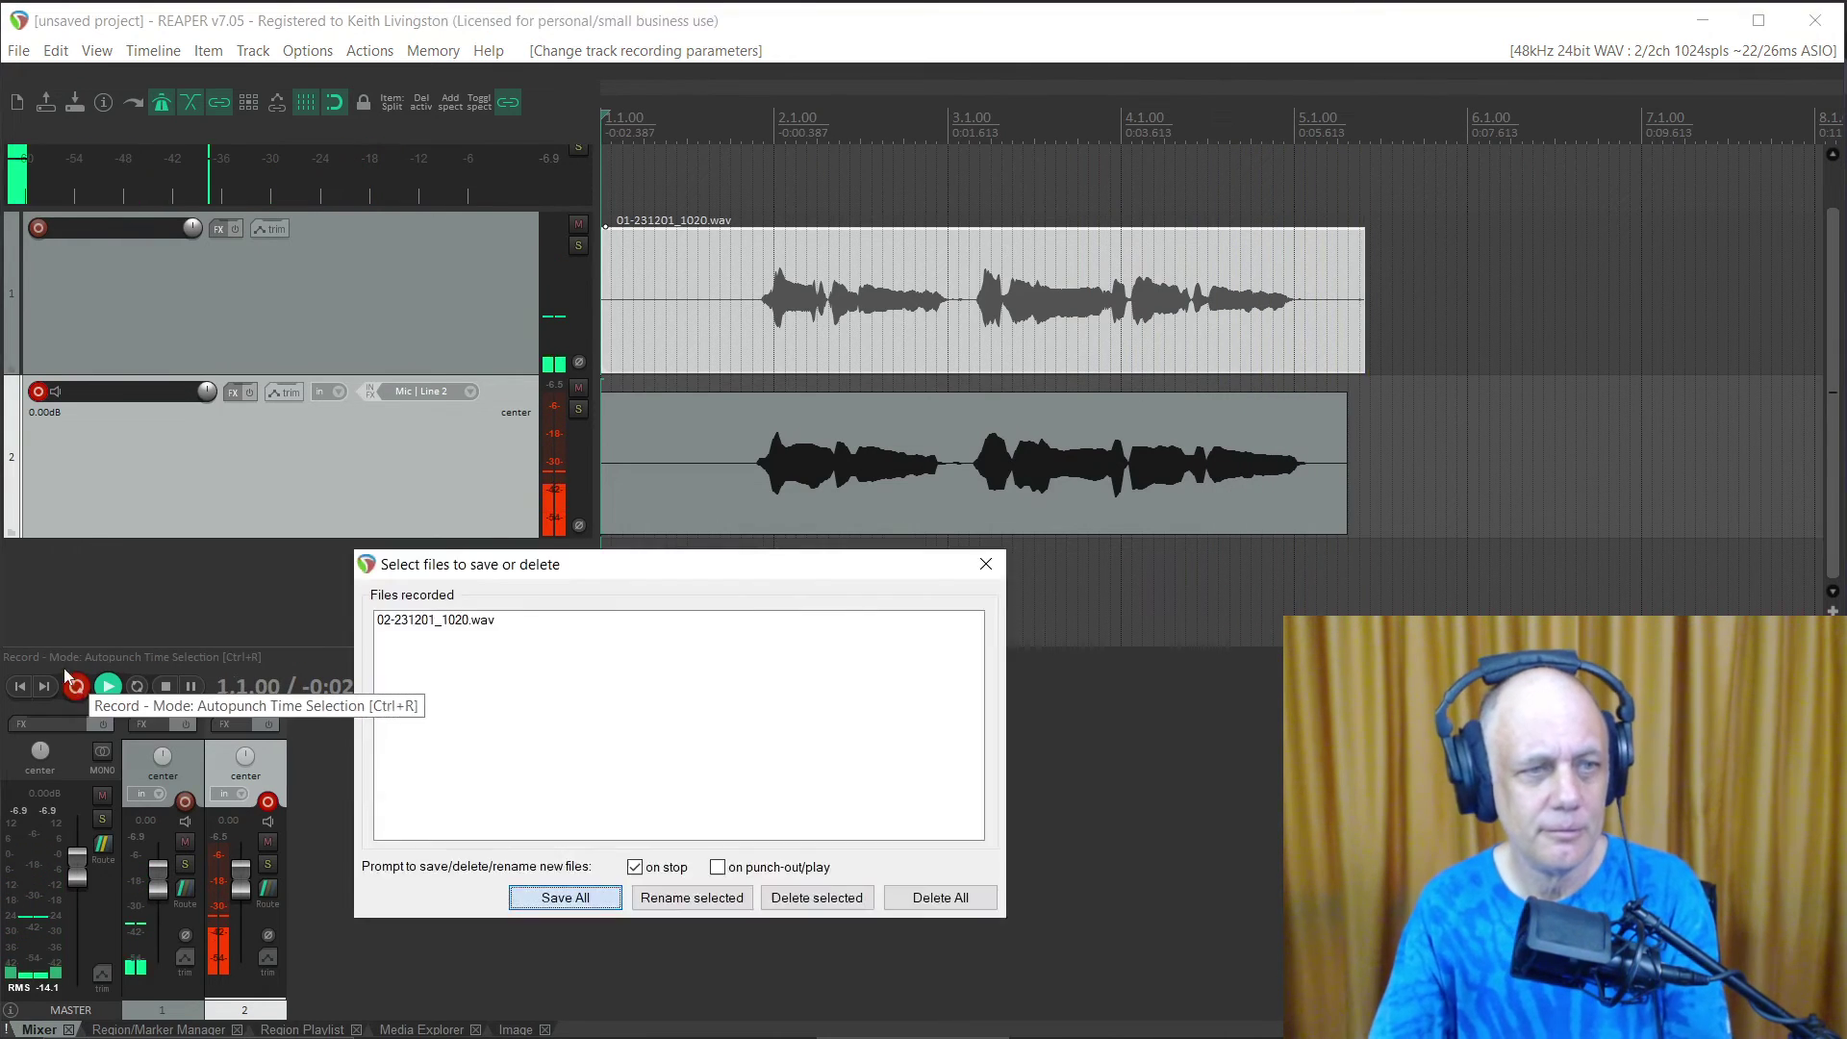
key("Return")
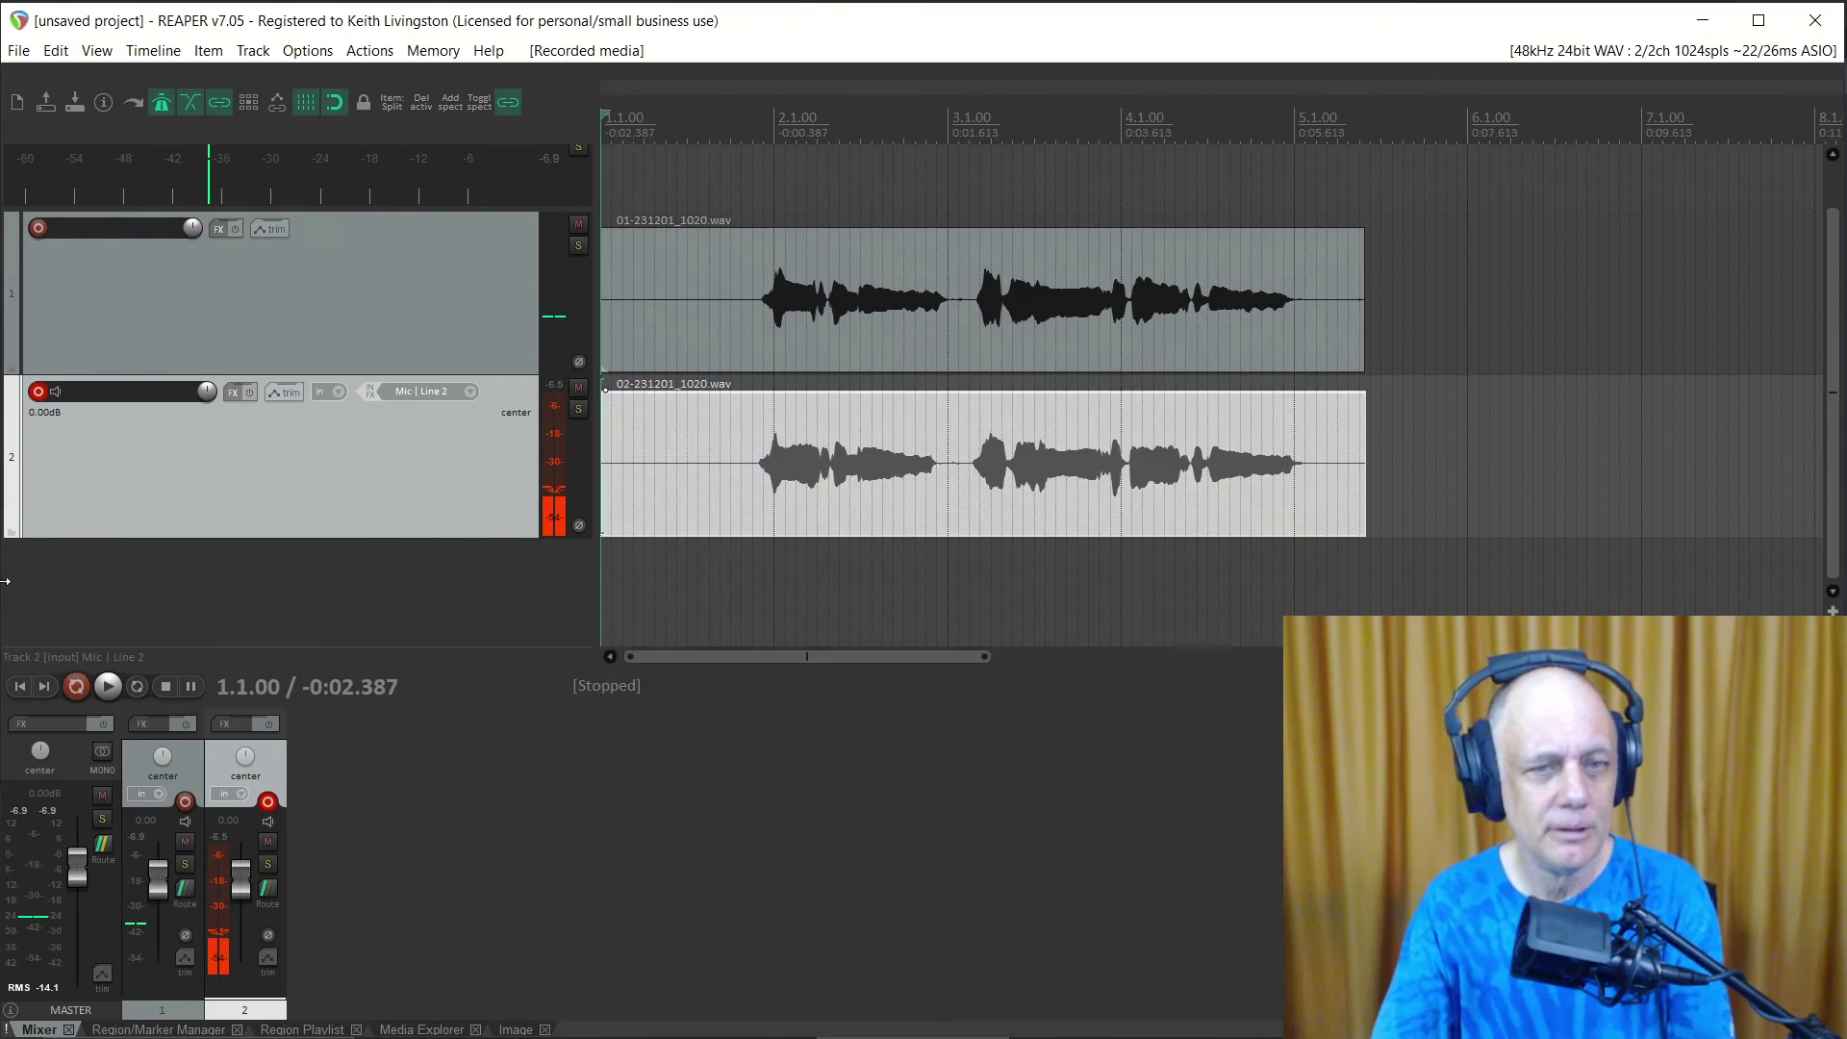
Disarm track 2, then play both vocal takes back and stop
left_click(39, 391)
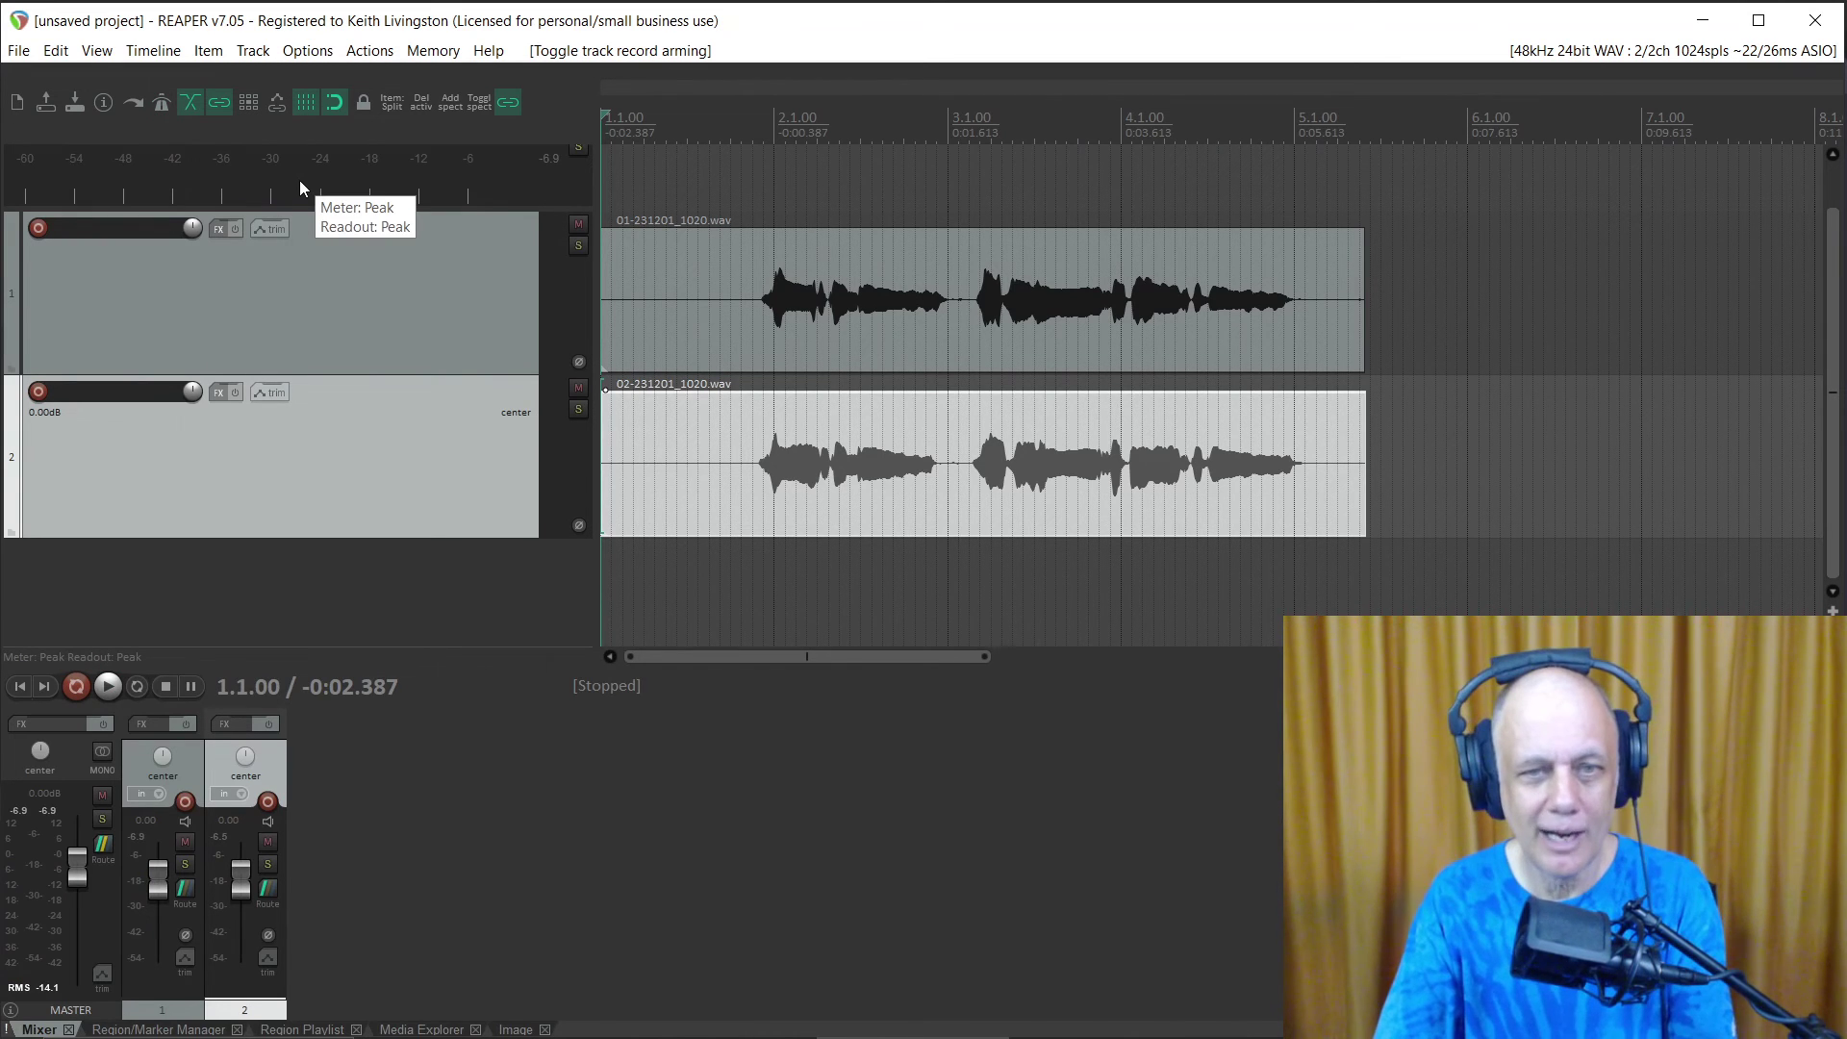
key("space")
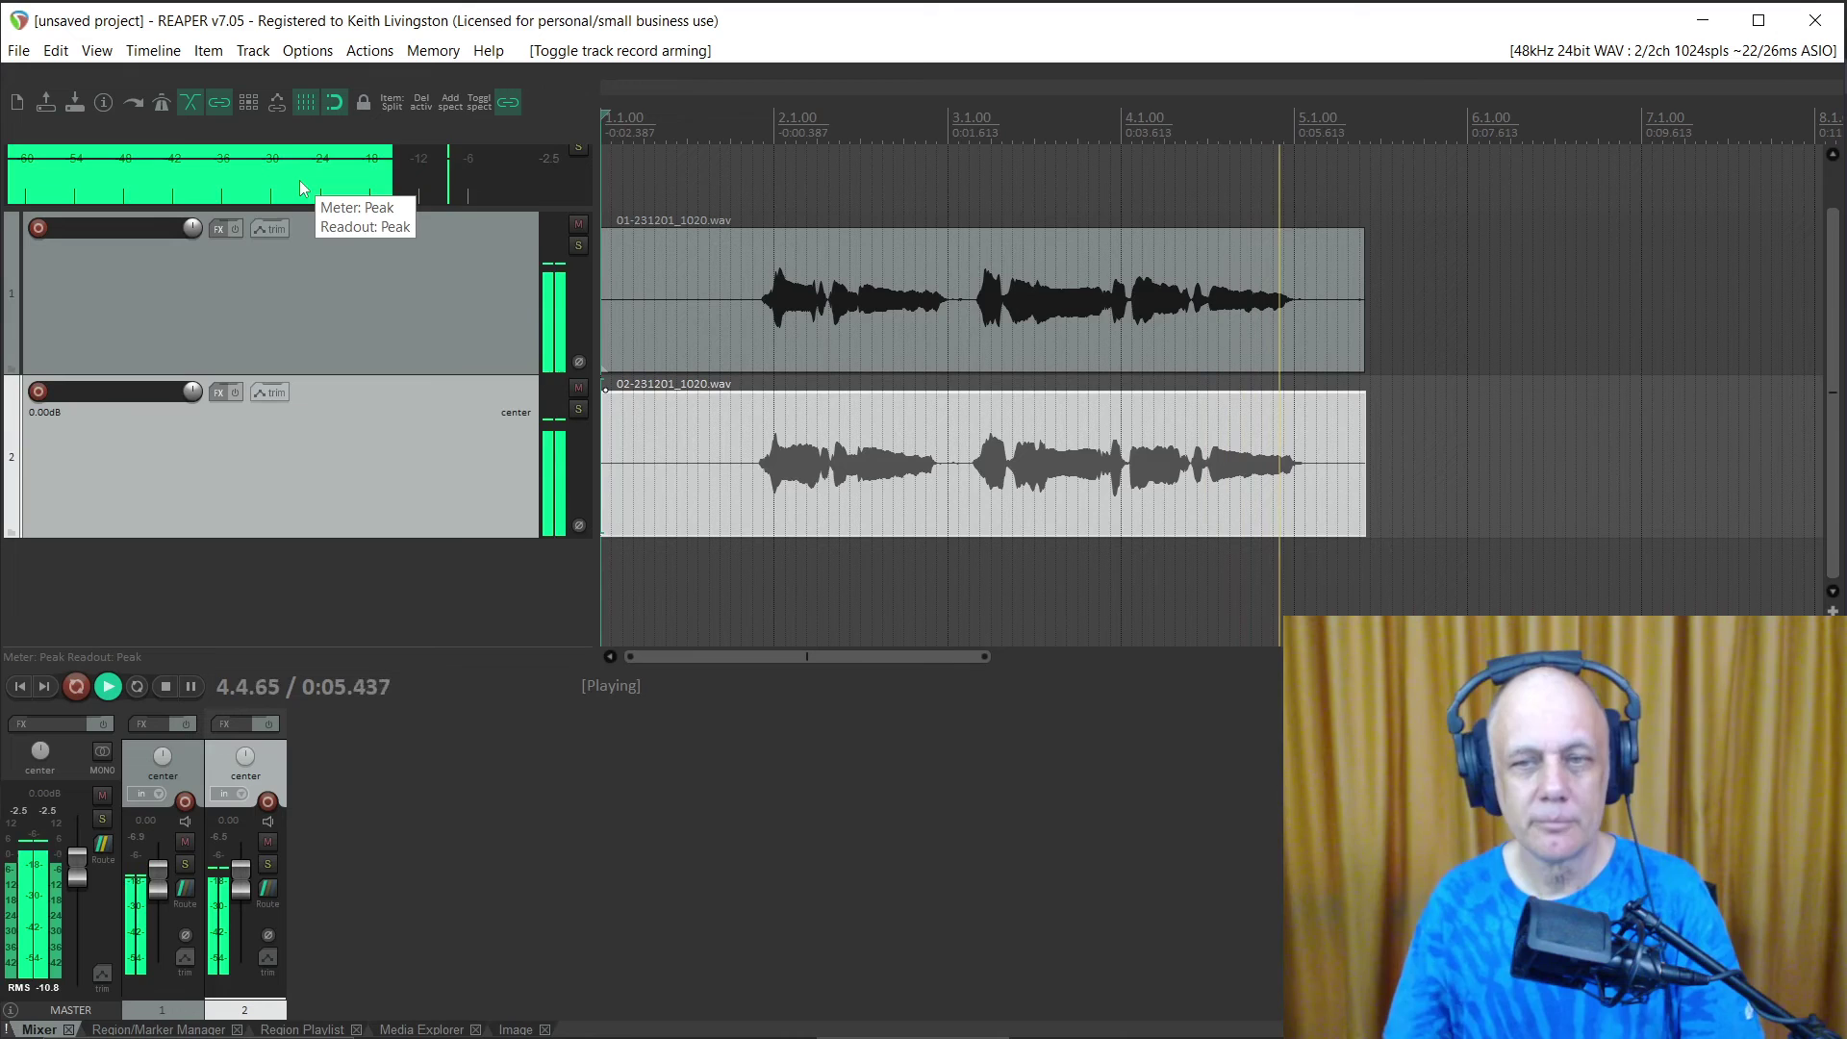
key("space")
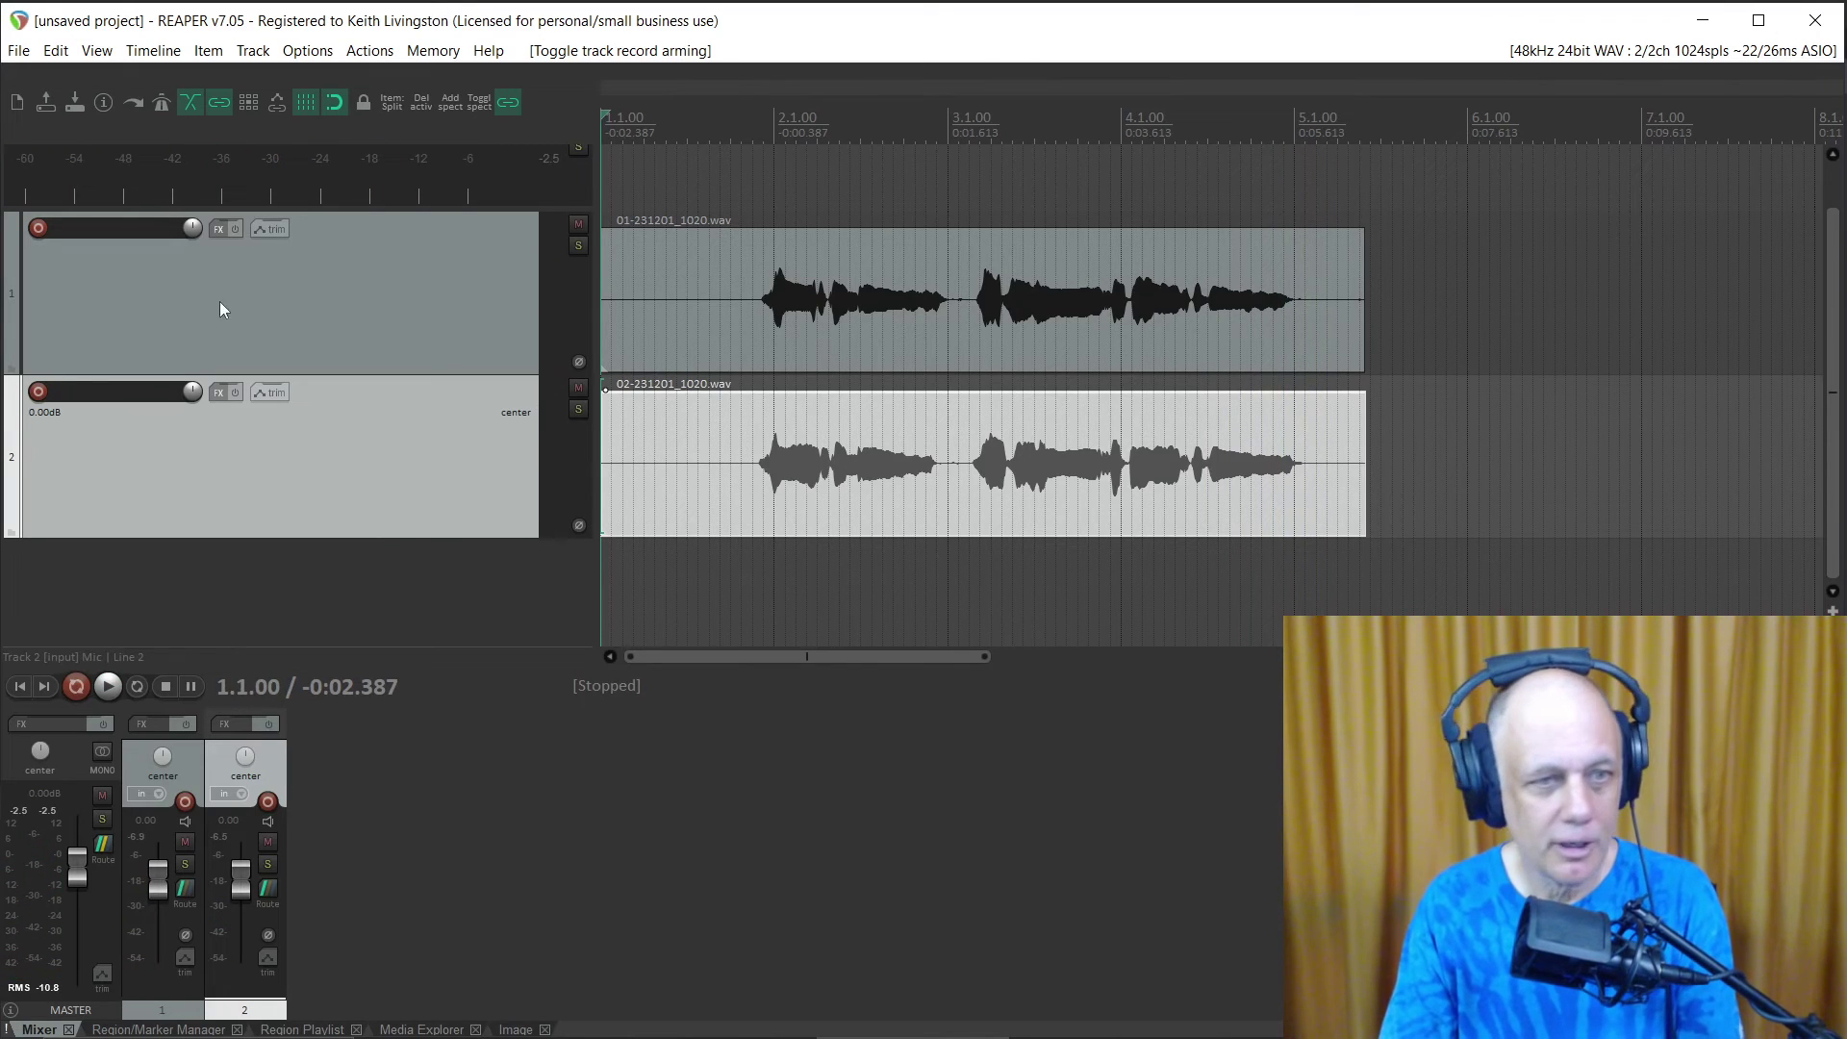
Add a third track below track 2 and record-arm it
double_click(239, 581)
left_click(39, 500)
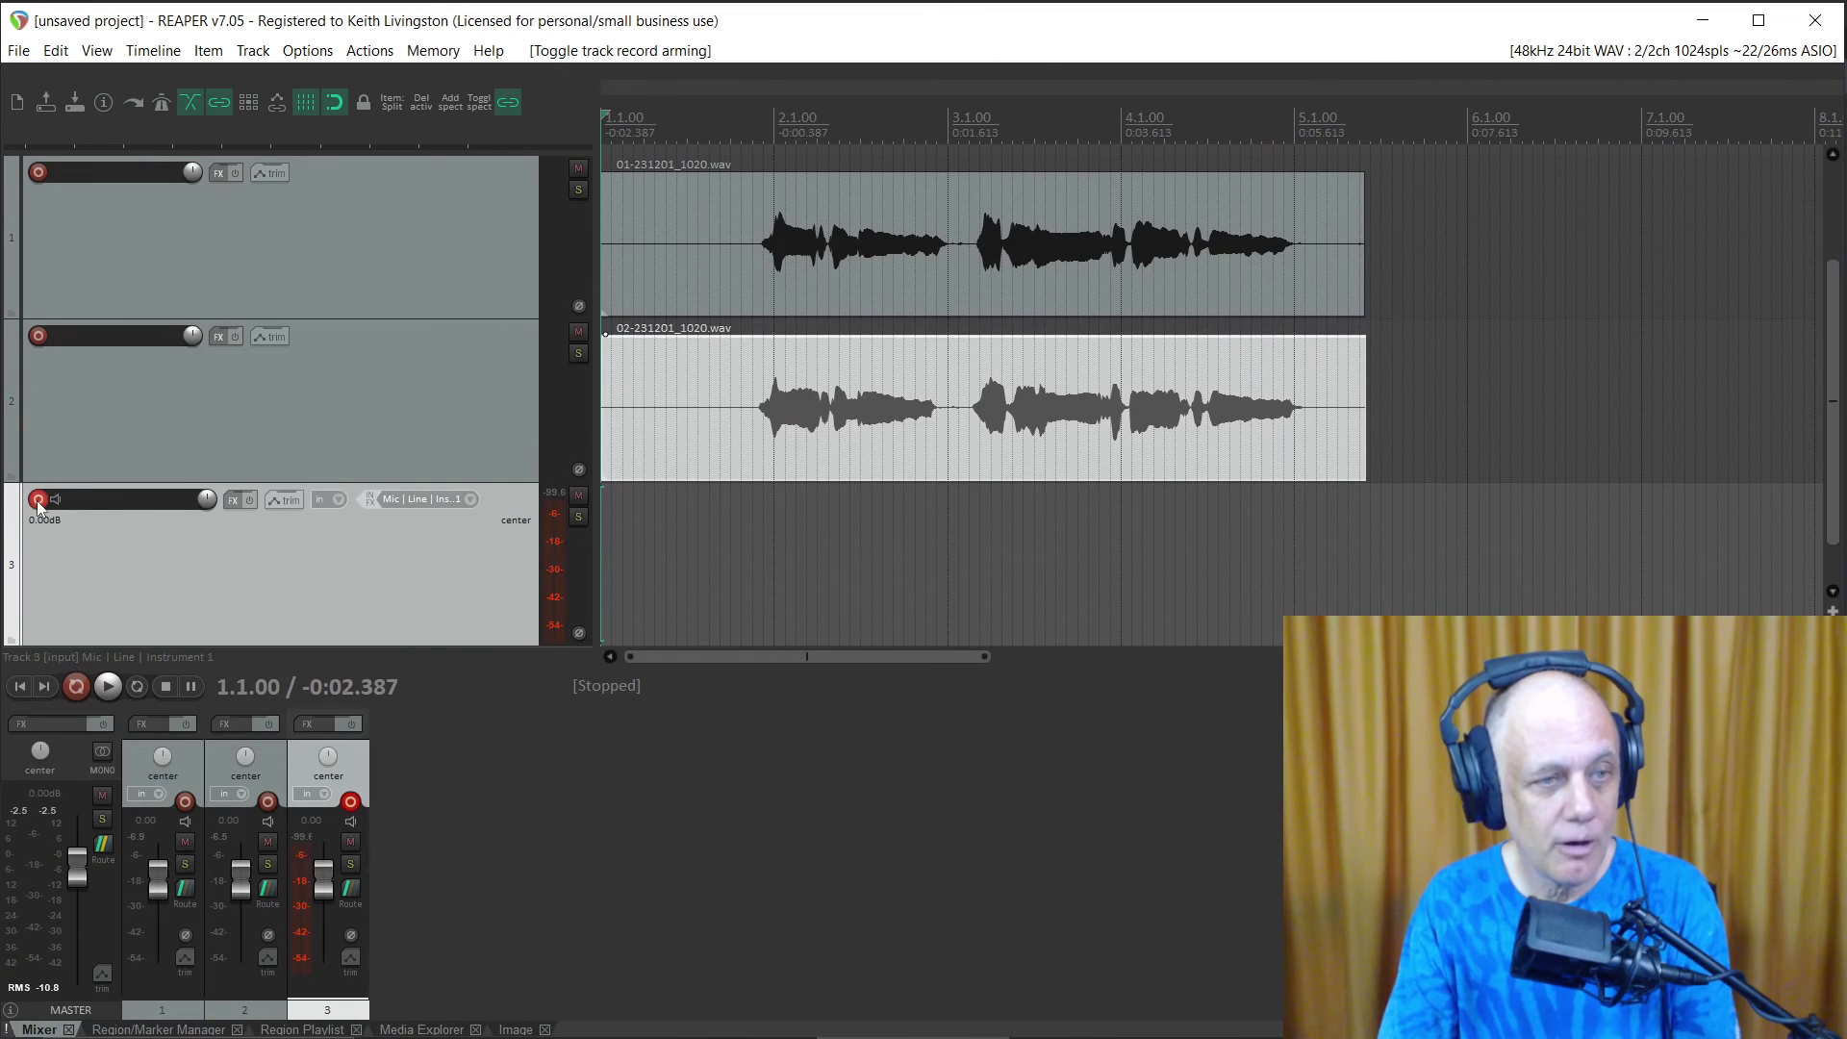